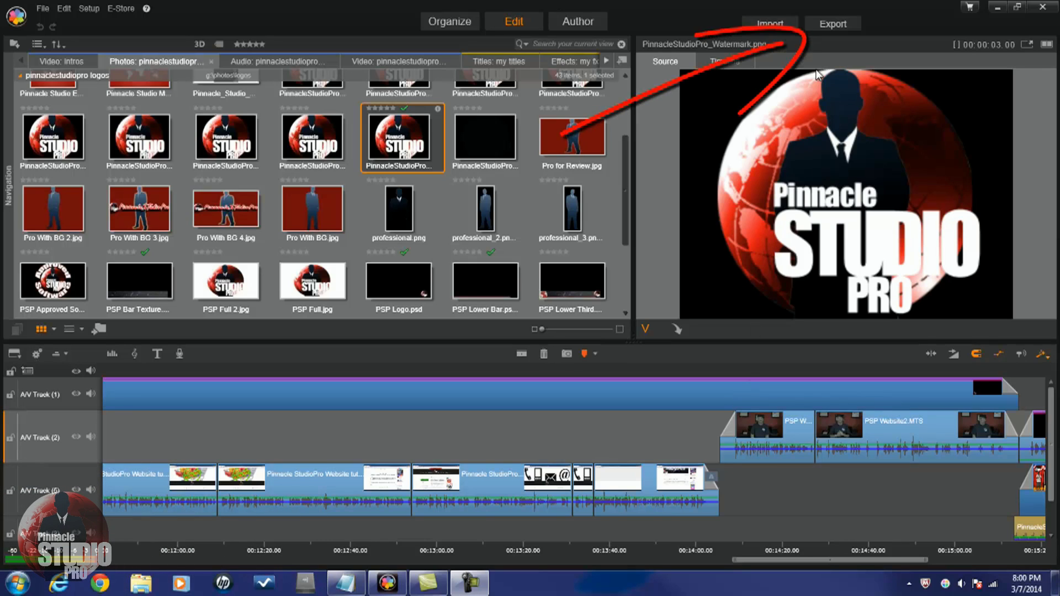
Open the exporter for the current movie project
{"action": "left_click", "coordinate": [822, 24]}
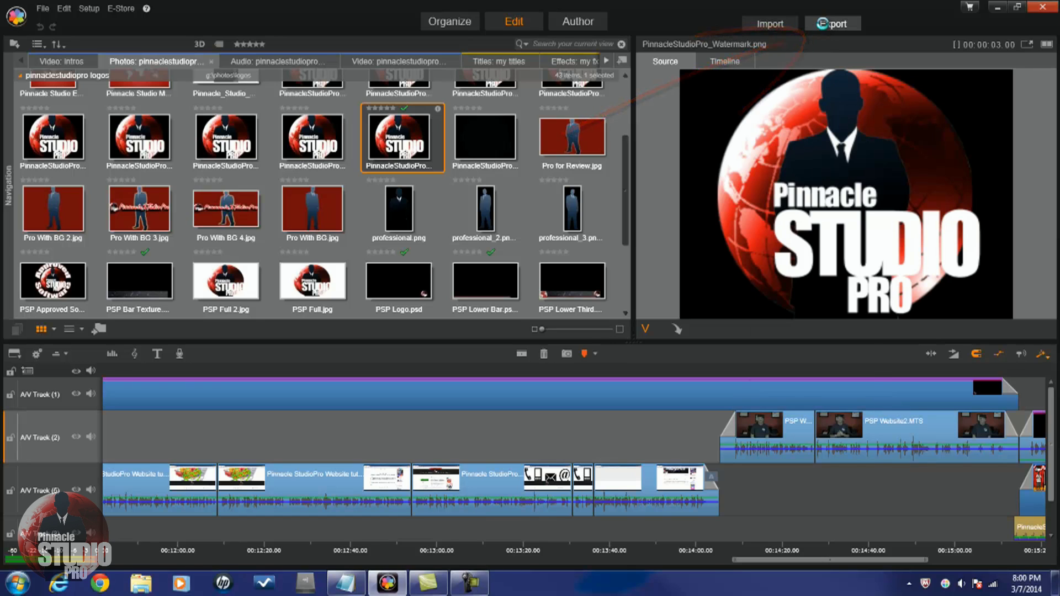
{"action": "left_click", "coordinate": [824, 25]}
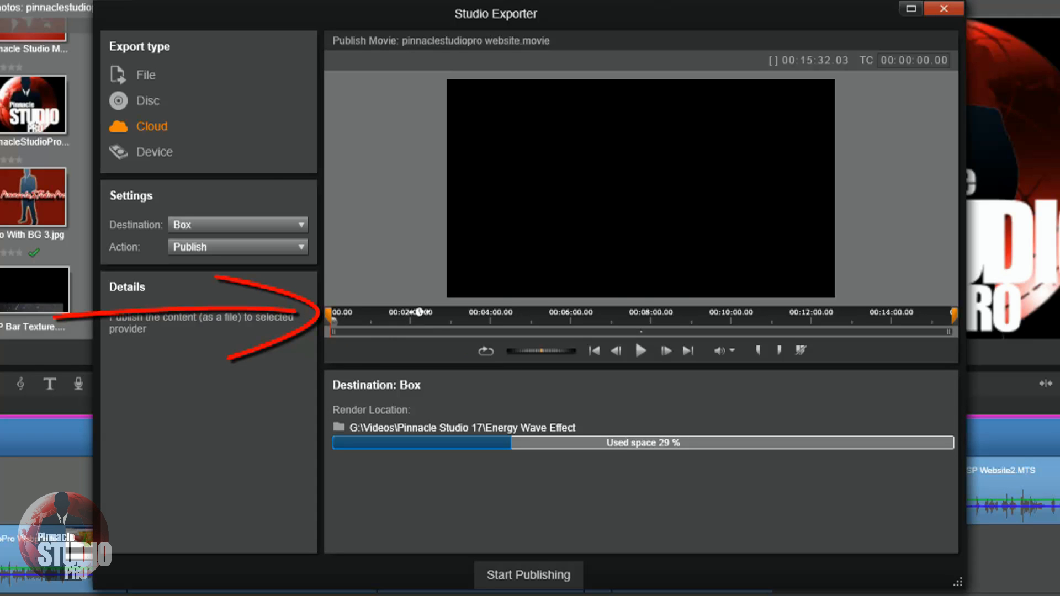
Try limiting the export range to about 00:03:40 through 00:10:56, and return both range markers to the movie's start and end
{"action": "left_click", "coordinate": [437, 321]}
{"action": "left_click_drag", "start_coordinate": [328, 313], "coordinate": [477, 319]}
{"action": "left_click_drag", "start_coordinate": [954, 312], "coordinate": [767, 316]}
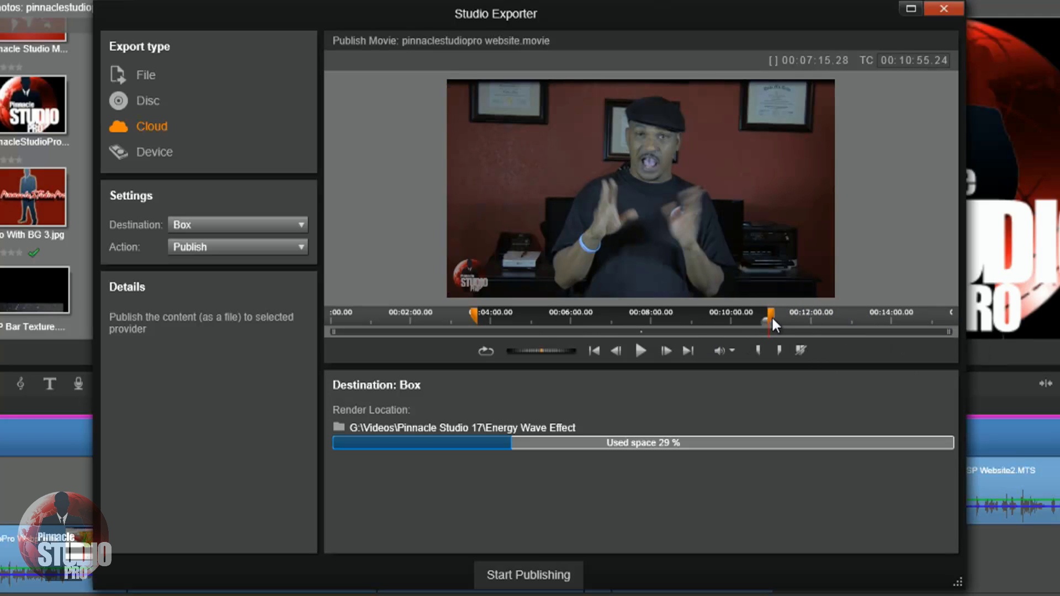
{"action": "left_click_drag", "start_coordinate": [770, 309], "coordinate": [1020, 310]}
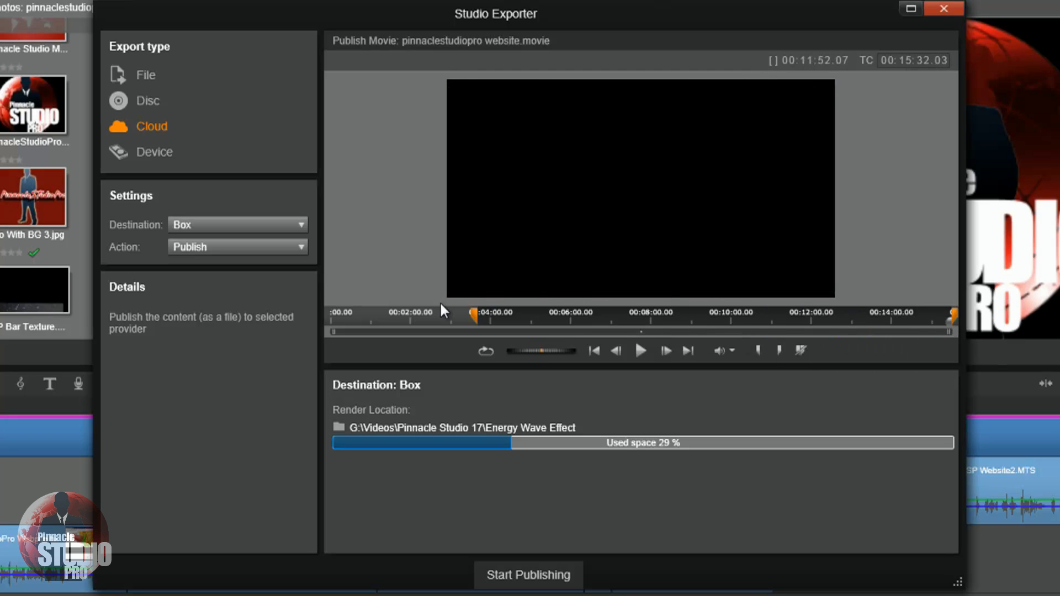
{"action": "left_click_drag", "start_coordinate": [474, 315], "coordinate": [282, 318]}
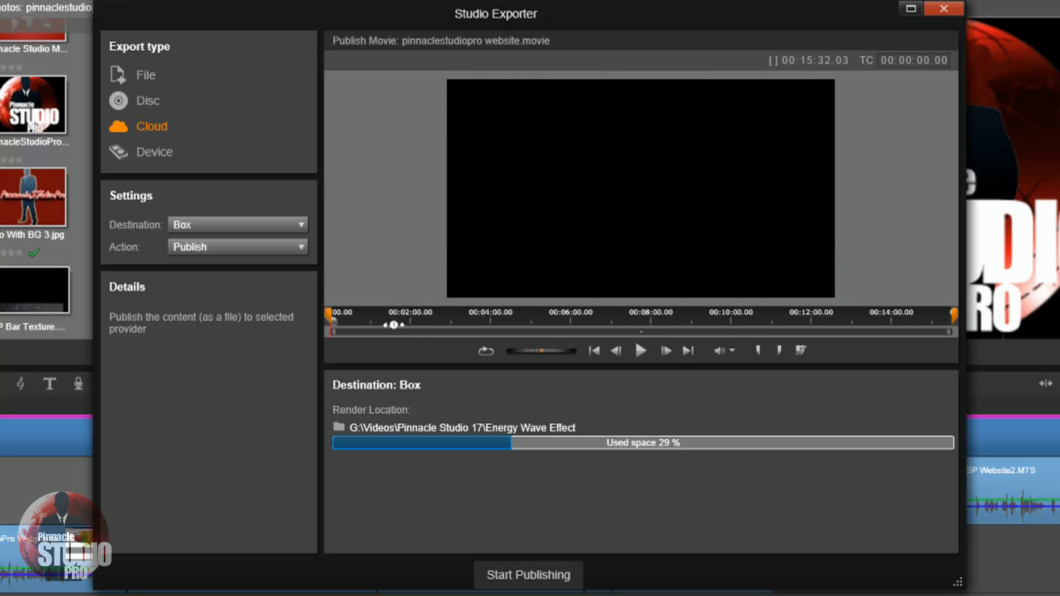
Fine-position the playhead frame by frame and mark the export range's start at 00:05:26.26
{"action": "left_click_drag", "start_coordinate": [332, 322], "coordinate": [549, 320]}
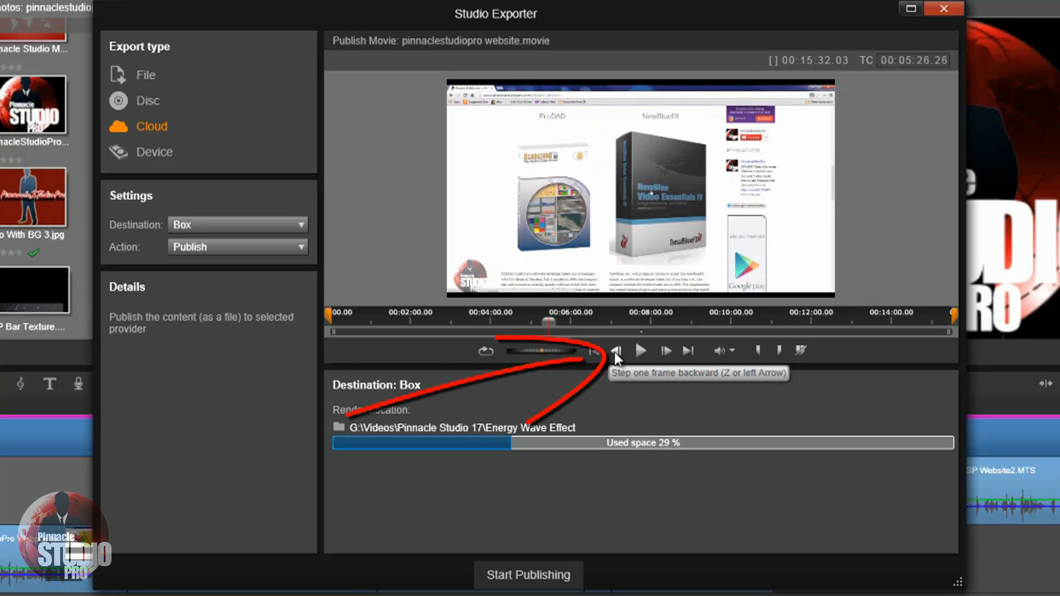
{"action": "left_click", "coordinate": [614, 352]}
{"action": "left_click", "coordinate": [614, 352]}
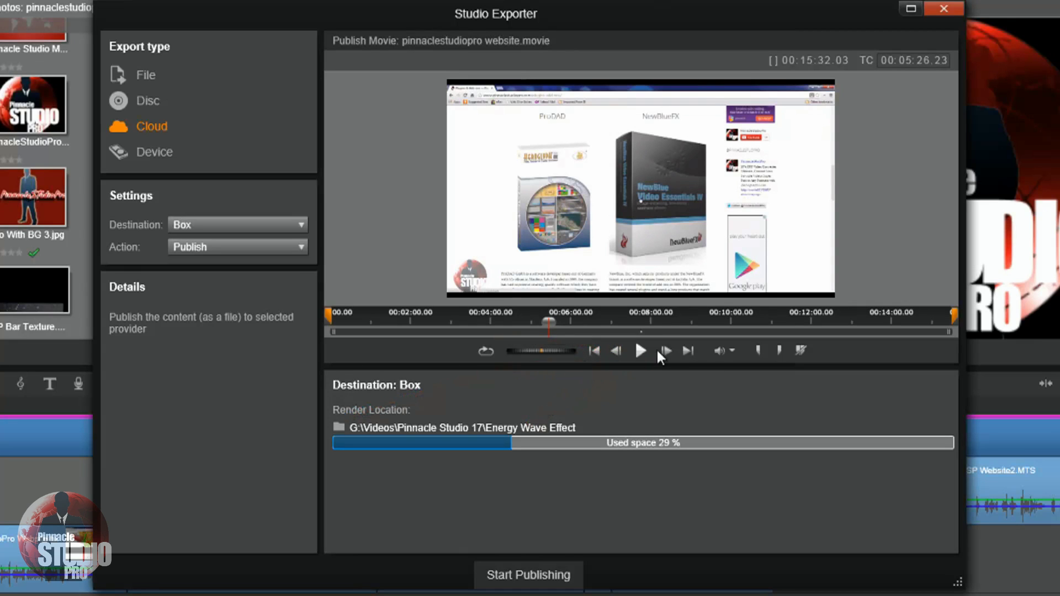
{"action": "left_click", "coordinate": [666, 350]}
{"action": "left_click", "coordinate": [666, 350]}
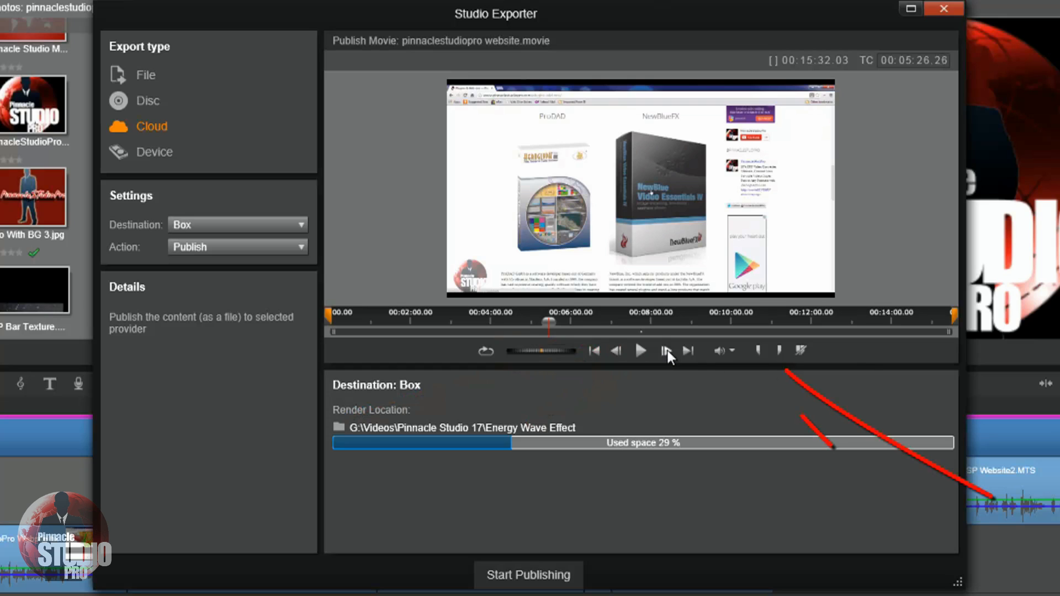
{"action": "left_click", "coordinate": [758, 353]}
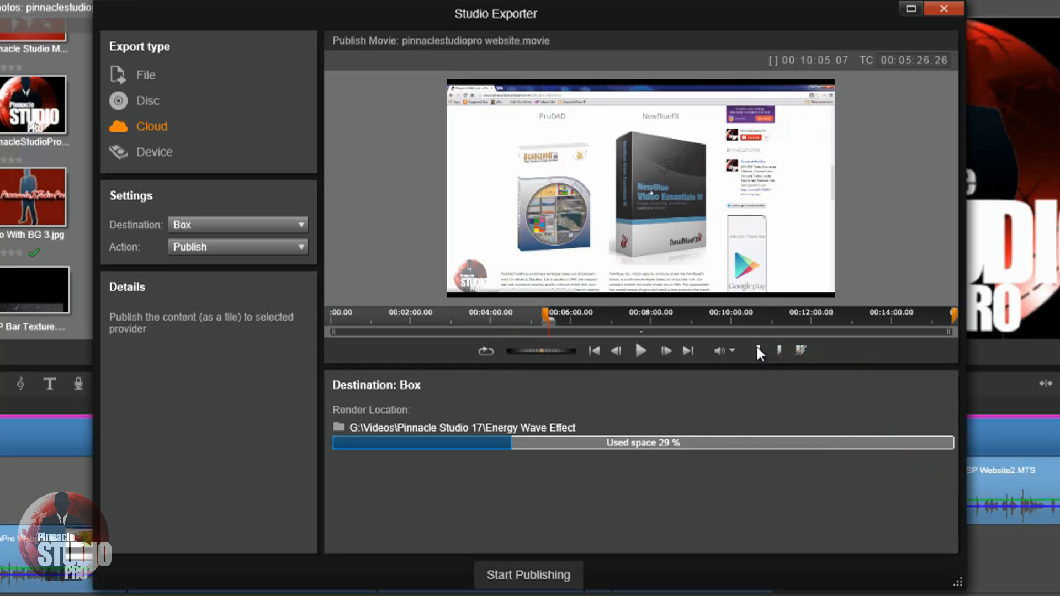
Fine-position the playhead frame by frame and mark the export range's end at 00:10:34.15
{"action": "left_click", "coordinate": [753, 319]}
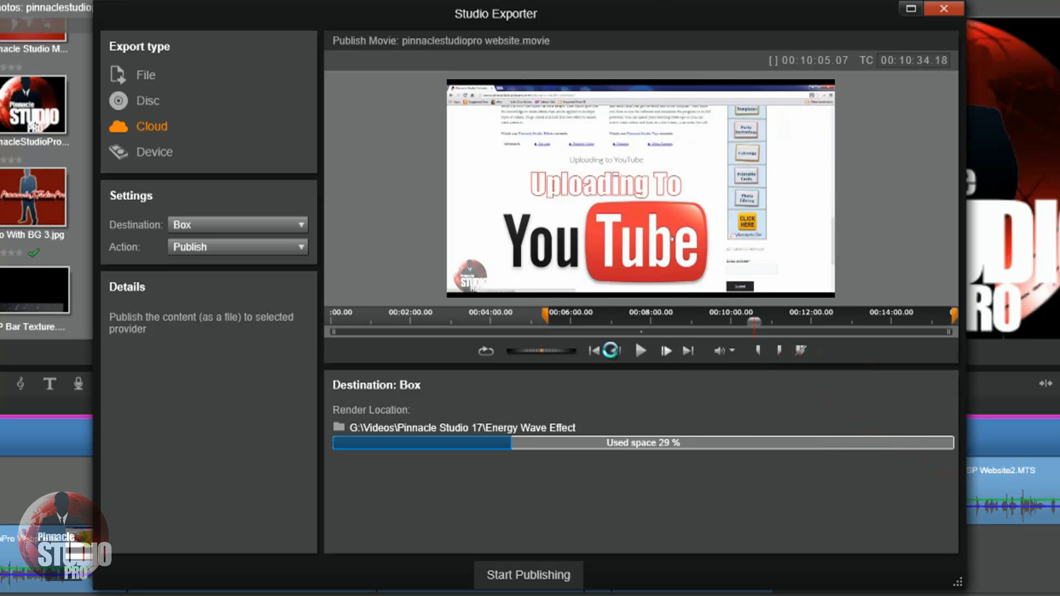
{"action": "left_click", "coordinate": [616, 351]}
{"action": "left_click", "coordinate": [616, 351]}
{"action": "left_click", "coordinate": [616, 351]}
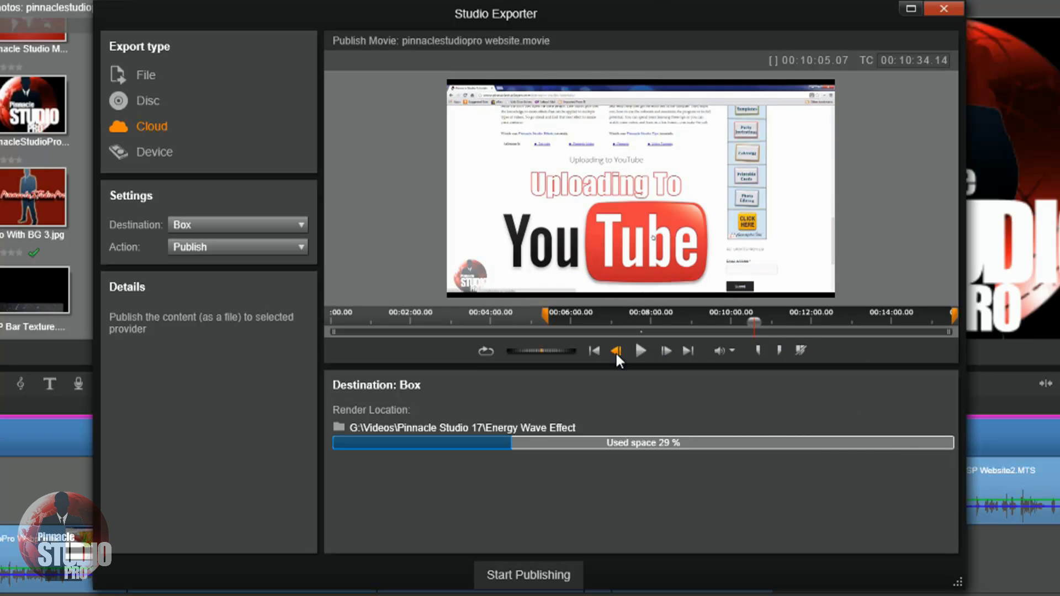
{"action": "left_click", "coordinate": [667, 351]}
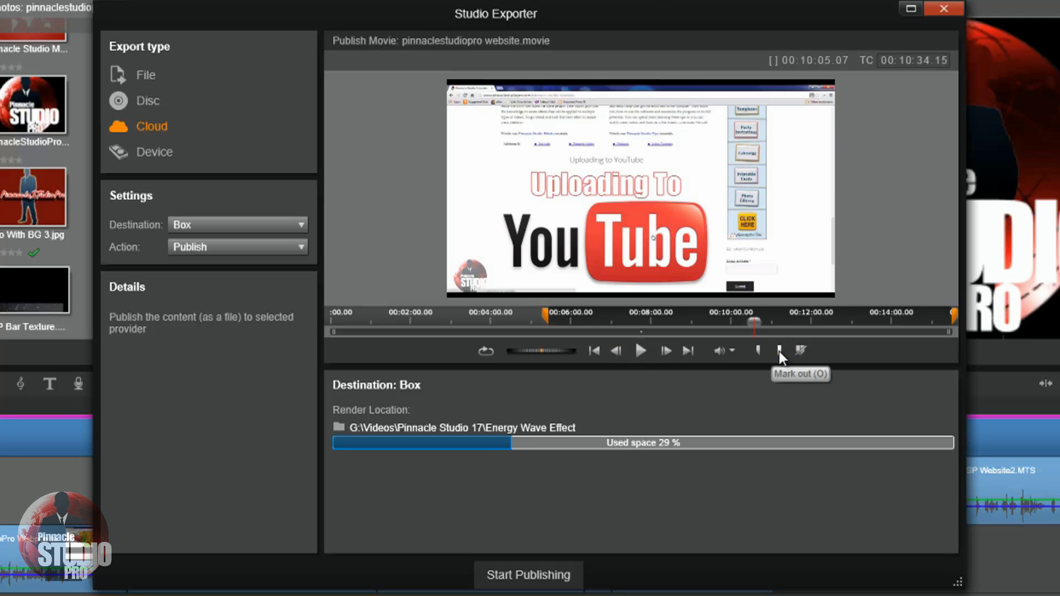
{"action": "left_click", "coordinate": [780, 351]}
Extend the export range back over the whole movie, from its first frame to its last
{"action": "left_click_drag", "start_coordinate": [542, 312], "coordinate": [331, 325]}
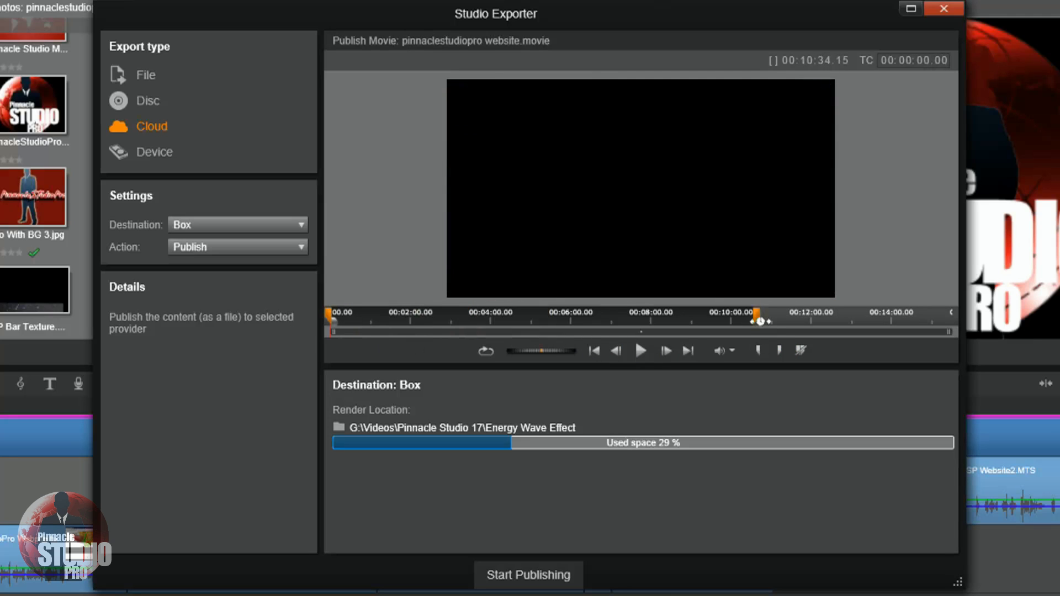
{"action": "left_click_drag", "start_coordinate": [757, 310], "coordinate": [953, 313]}
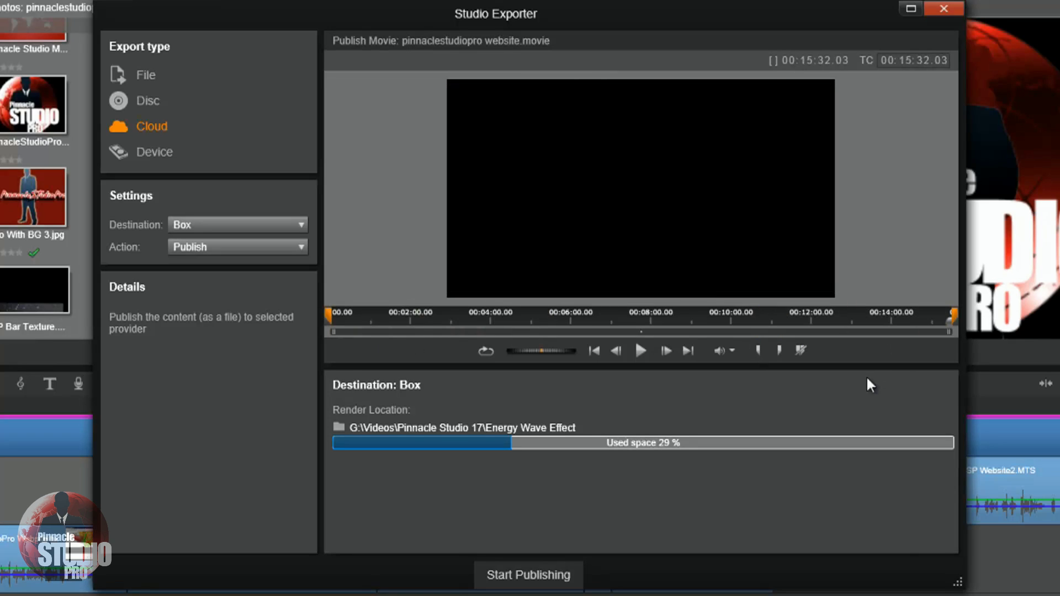
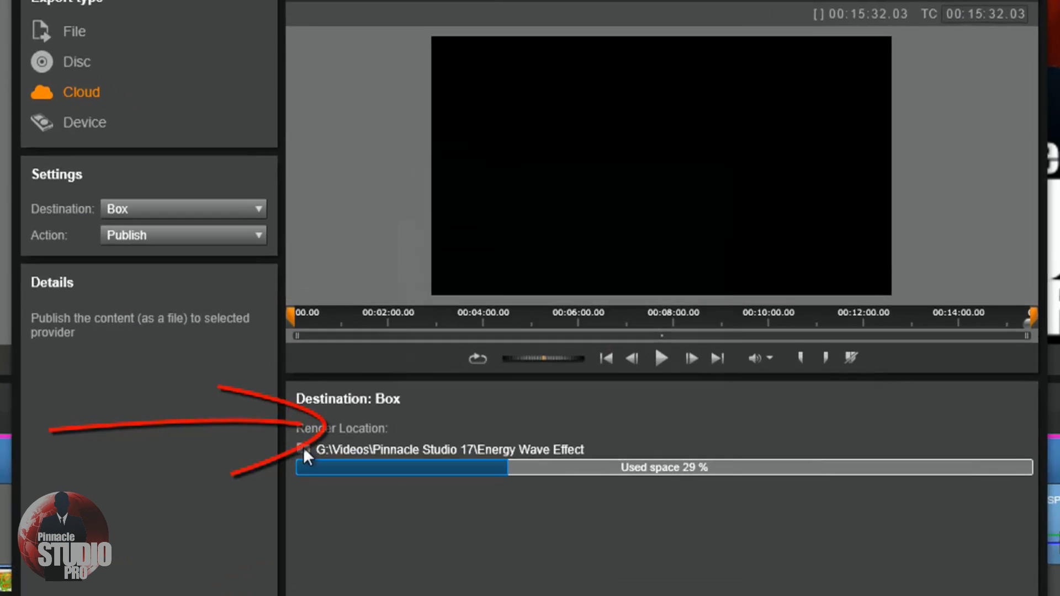
Browse the computer's folders for the Box render location and accept the current folder
{"action": "left_click", "coordinate": [339, 427]}
{"action": "left_click_drag", "start_coordinate": [840, 207], "coordinate": [845, 301]}
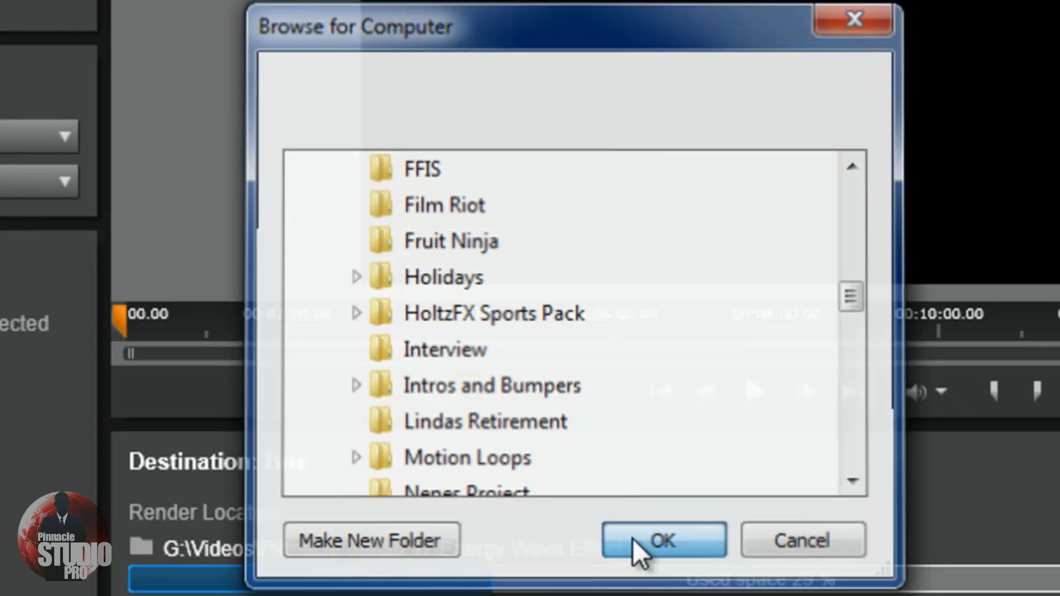
{"action": "left_click", "coordinate": [632, 538]}
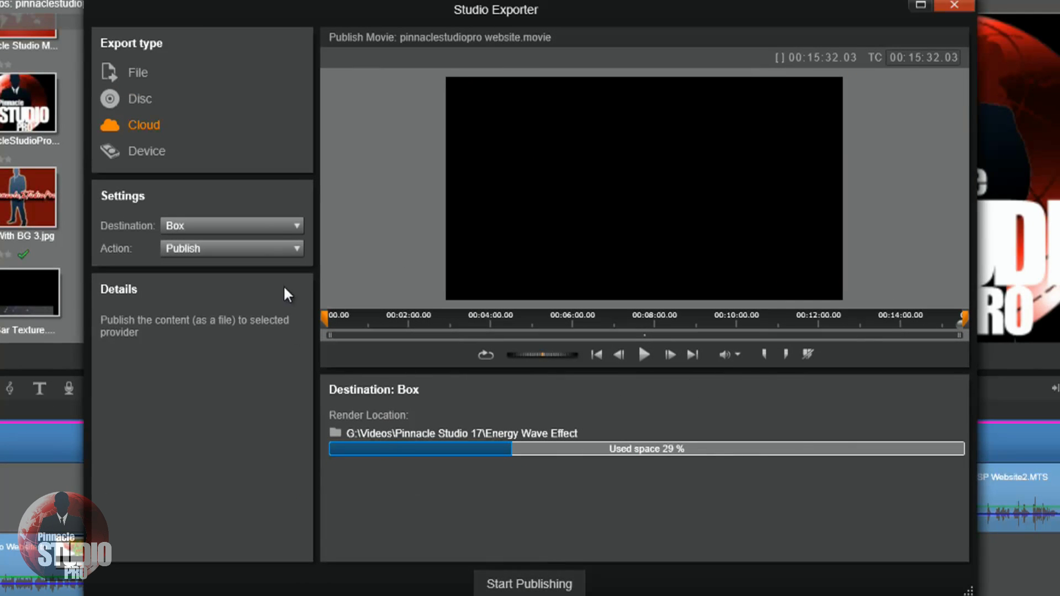
Switch the export type to File and keep G:\Videos\Pinnacle Studio 17\Energy Wave Effect as the destination folder
{"action": "left_click", "coordinate": [284, 226]}
{"action": "left_click", "coordinate": [137, 74]}
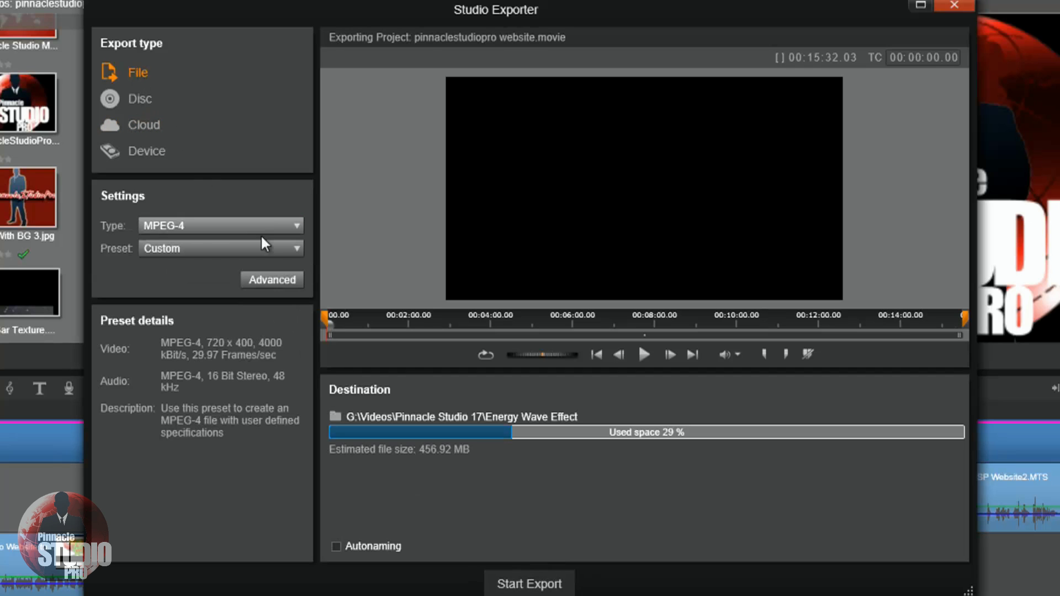
{"action": "left_click", "coordinate": [333, 418]}
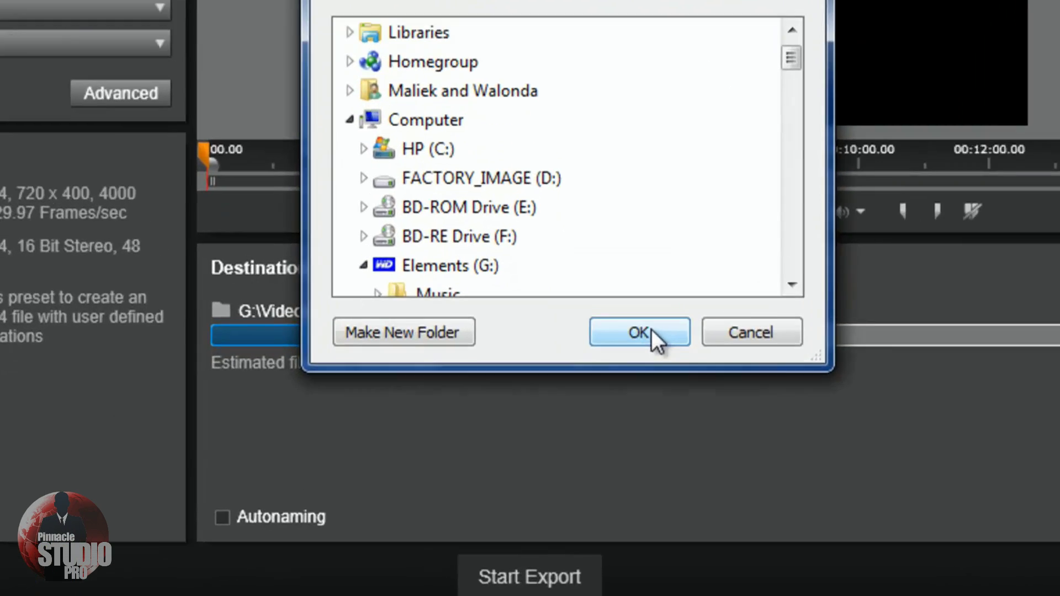
{"action": "left_click", "coordinate": [614, 430]}
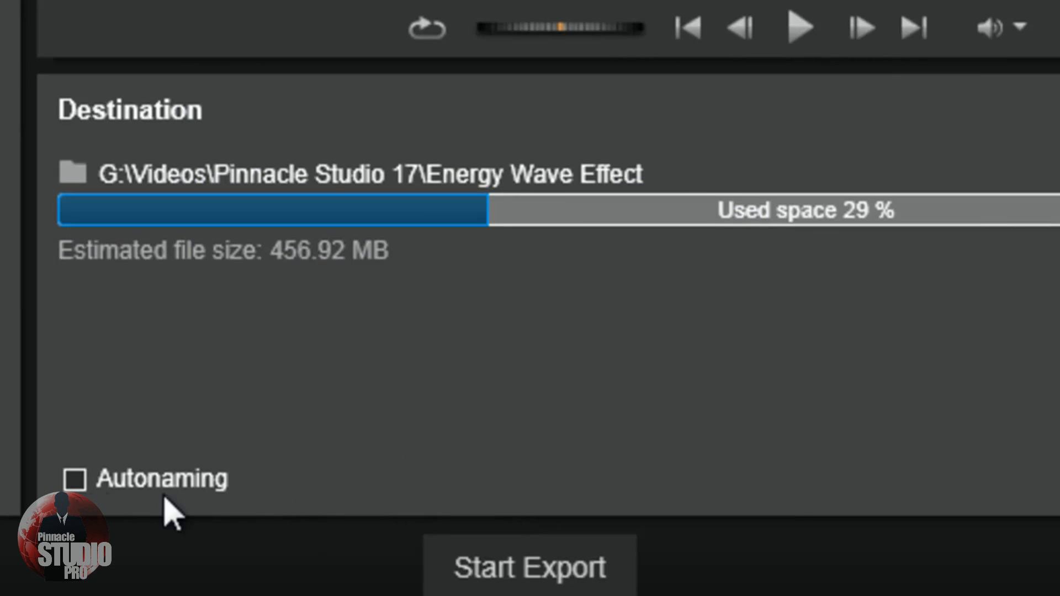
Switch Autonaming on and off again, and try starting the export, cancelling when asked for a file name
{"action": "left_click", "coordinate": [76, 479]}
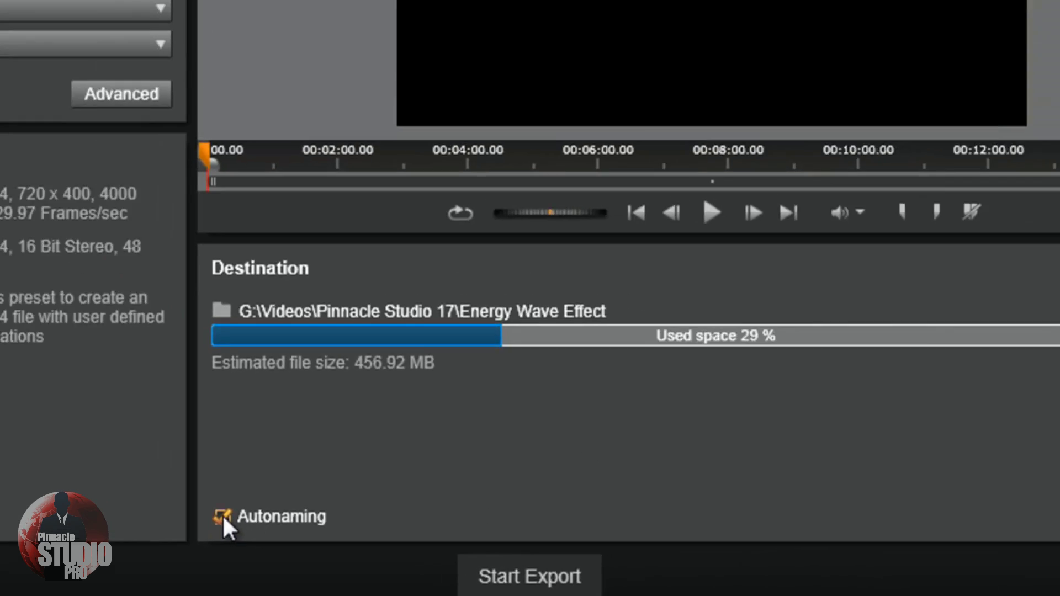
{"action": "left_click", "coordinate": [75, 480]}
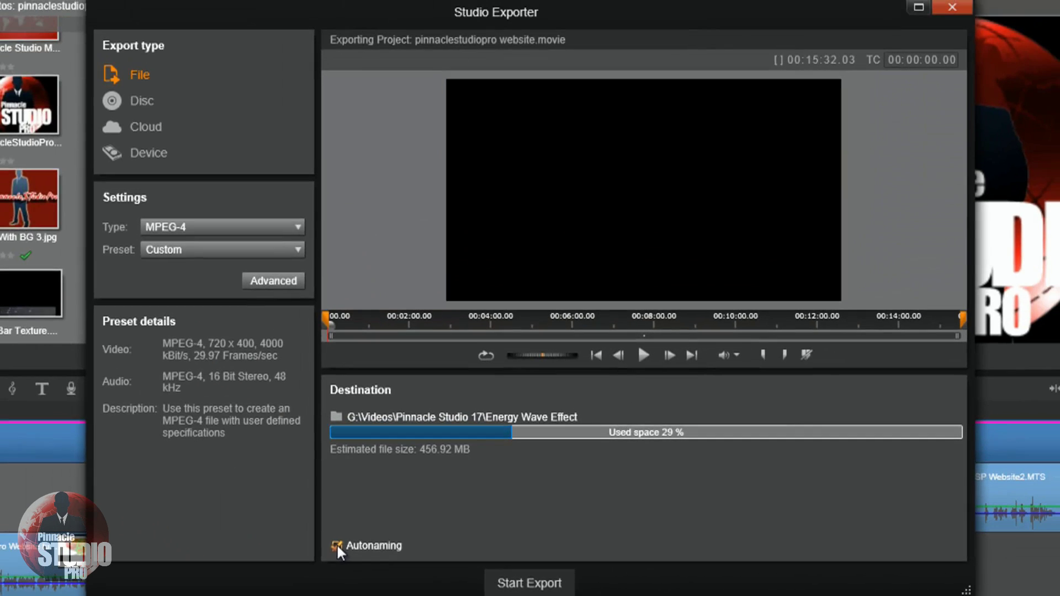
{"action": "left_click", "coordinate": [520, 584]}
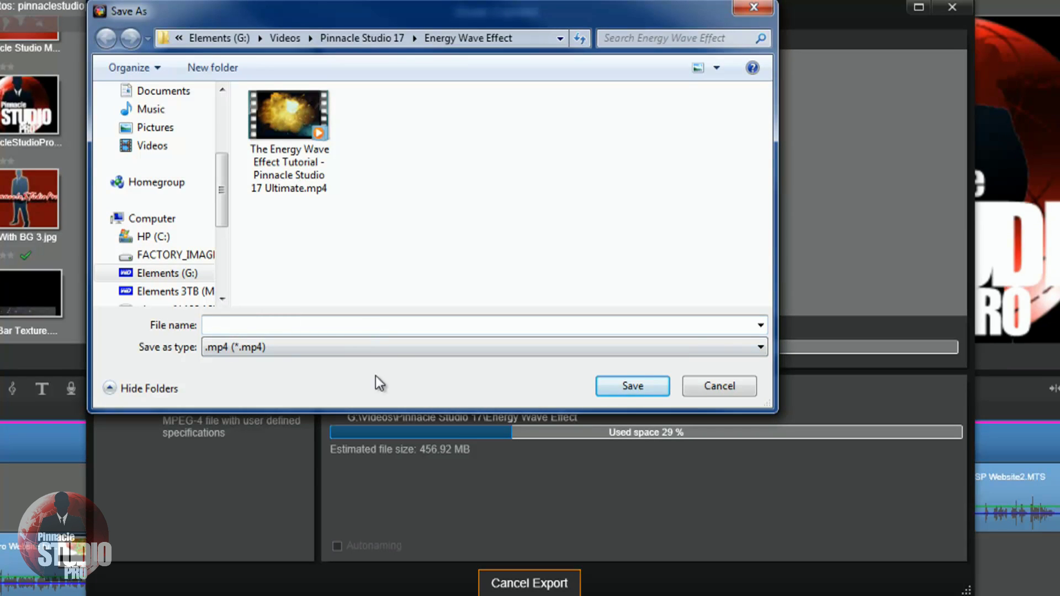
{"action": "left_click", "coordinate": [714, 388]}
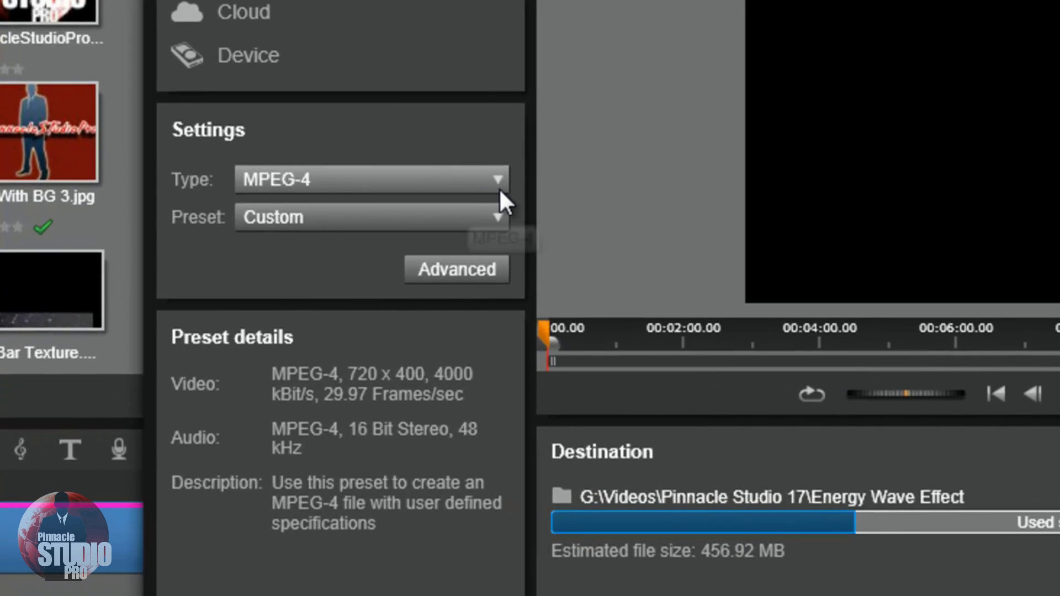
Keep MPEG-4 as the file type, choose the HD 1080p preset and close its advanced settings without changes
{"action": "left_click", "coordinate": [498, 188]}
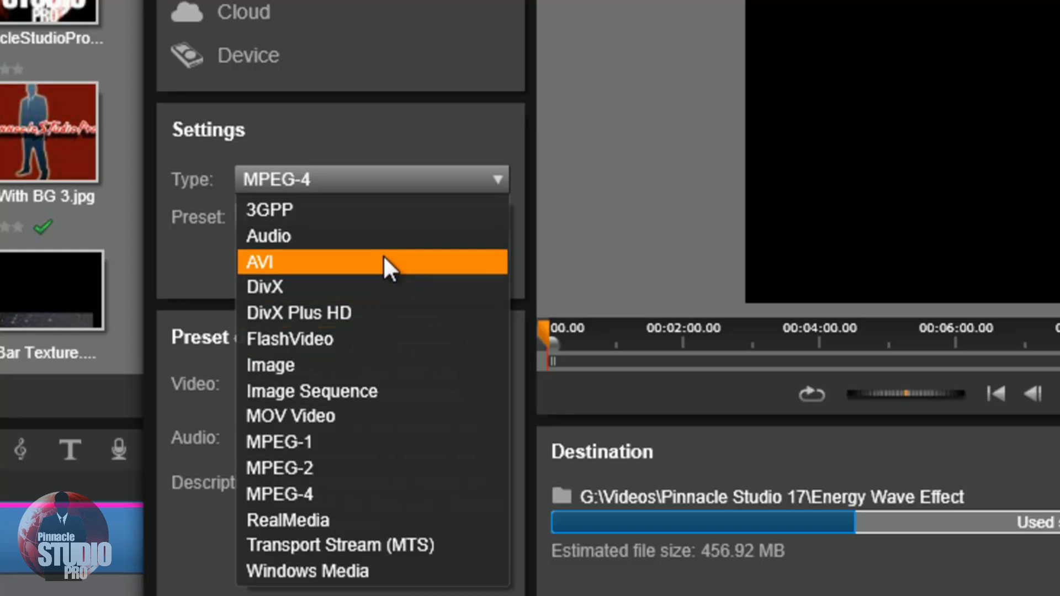
{"action": "left_click", "coordinate": [329, 489]}
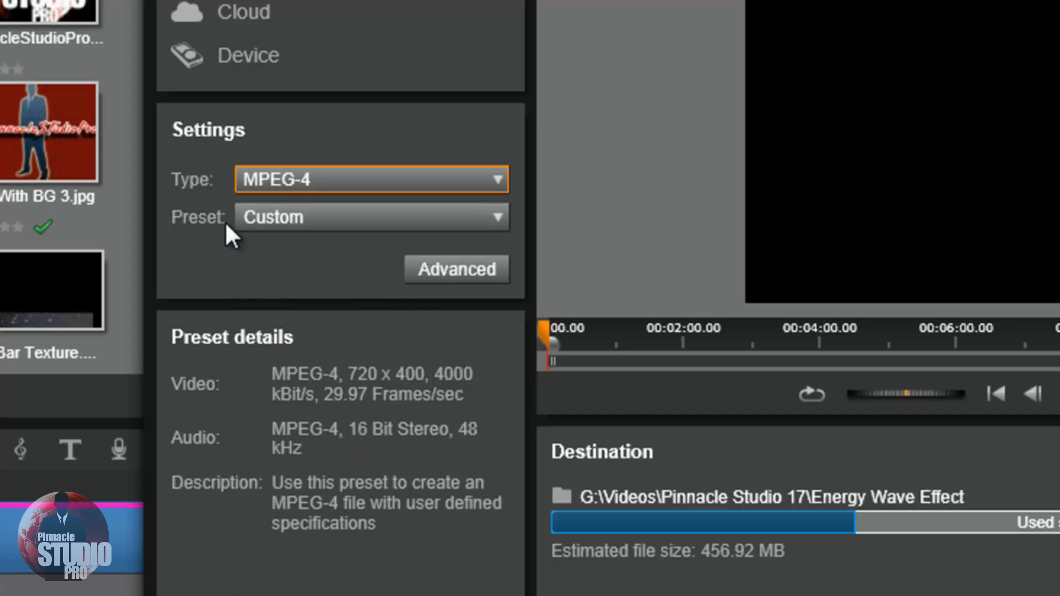
{"action": "left_click", "coordinate": [492, 217]}
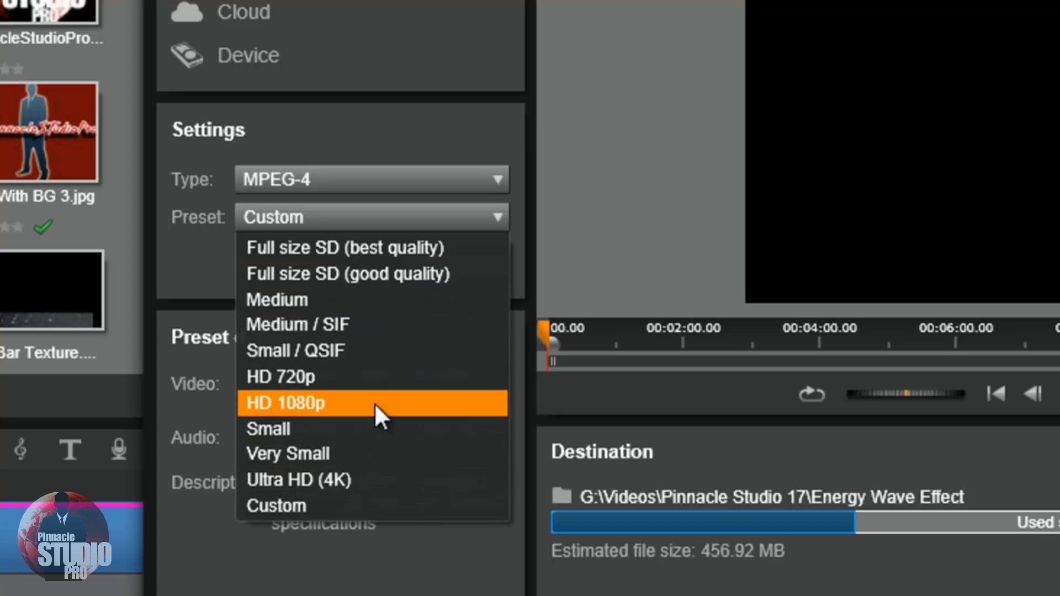
{"action": "left_click", "coordinate": [342, 404]}
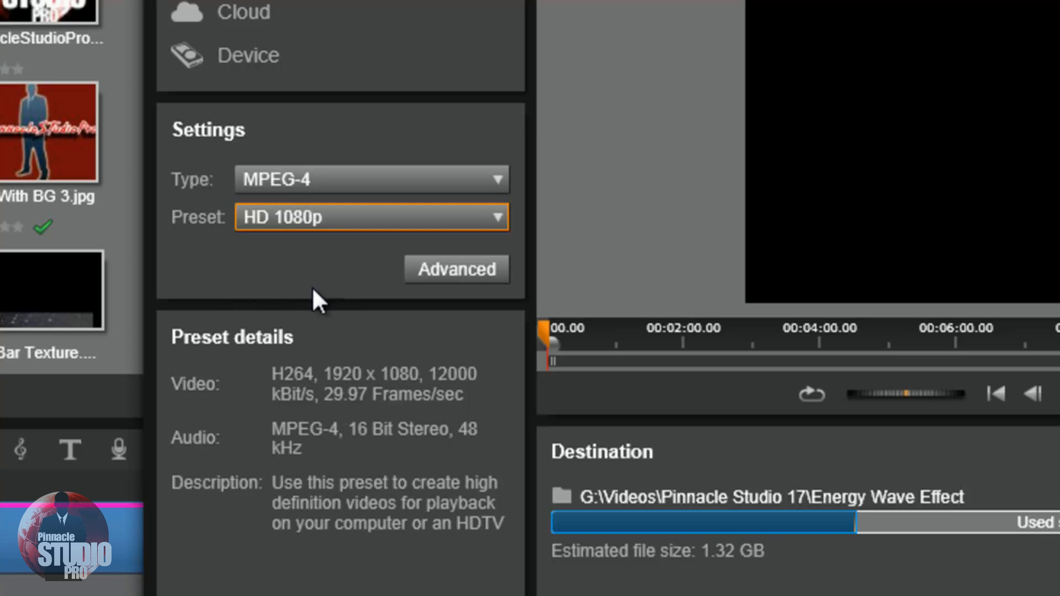
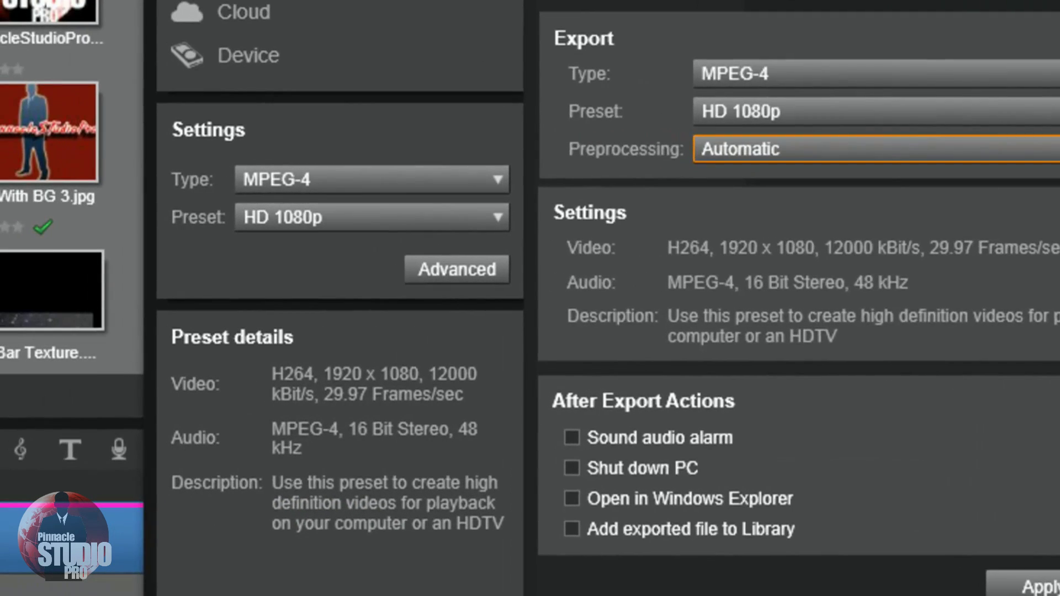
{"action": "key", "text": "Escape"}
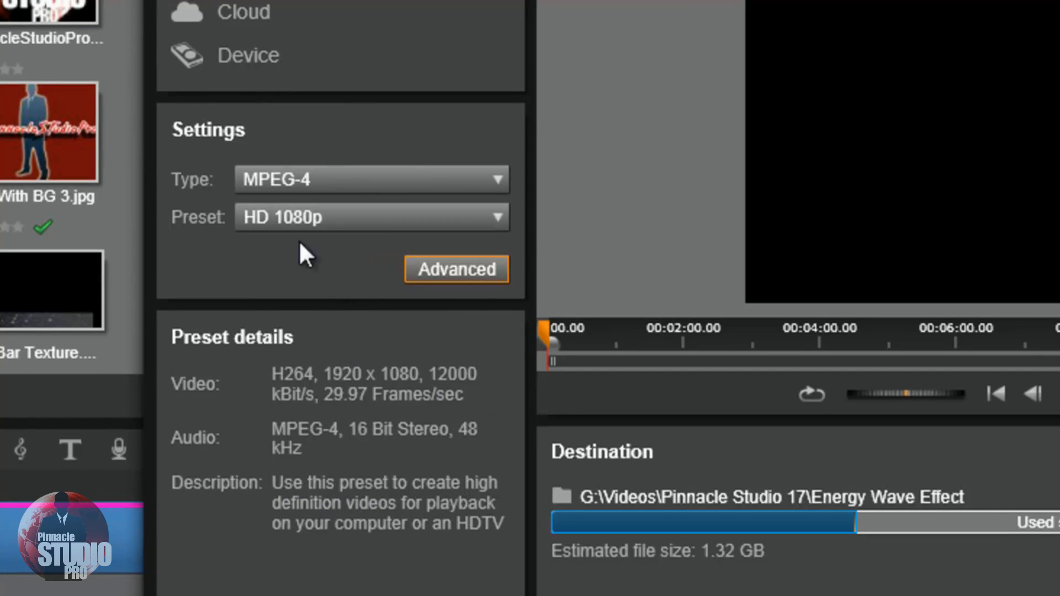
Choose the Custom preset for the MPEG-4 export and set Interlacing to Progressive in its advanced settings
{"action": "left_click", "coordinate": [498, 217]}
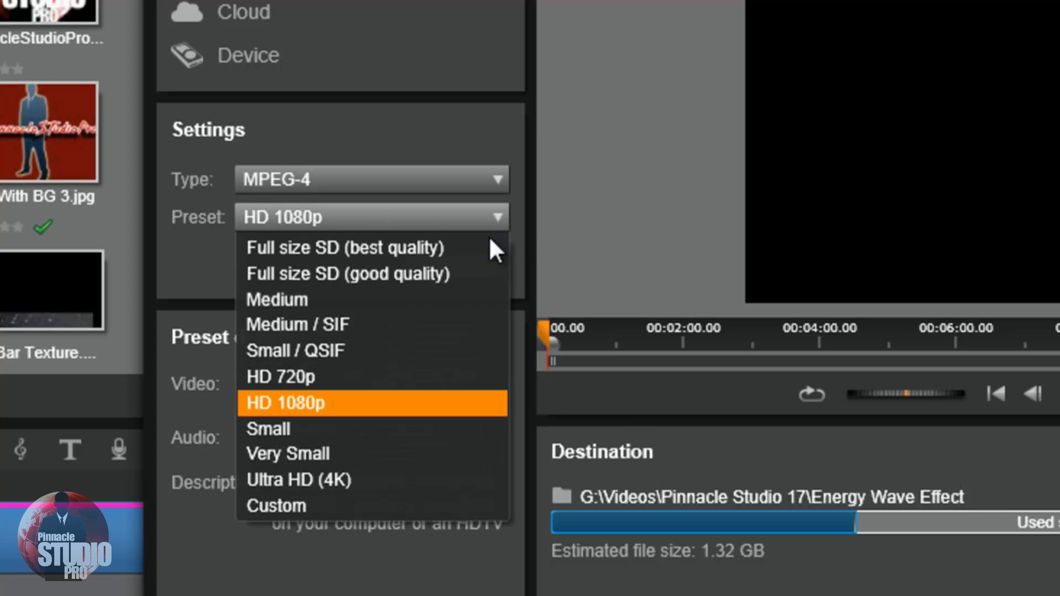
{"action": "left_click", "coordinate": [359, 505]}
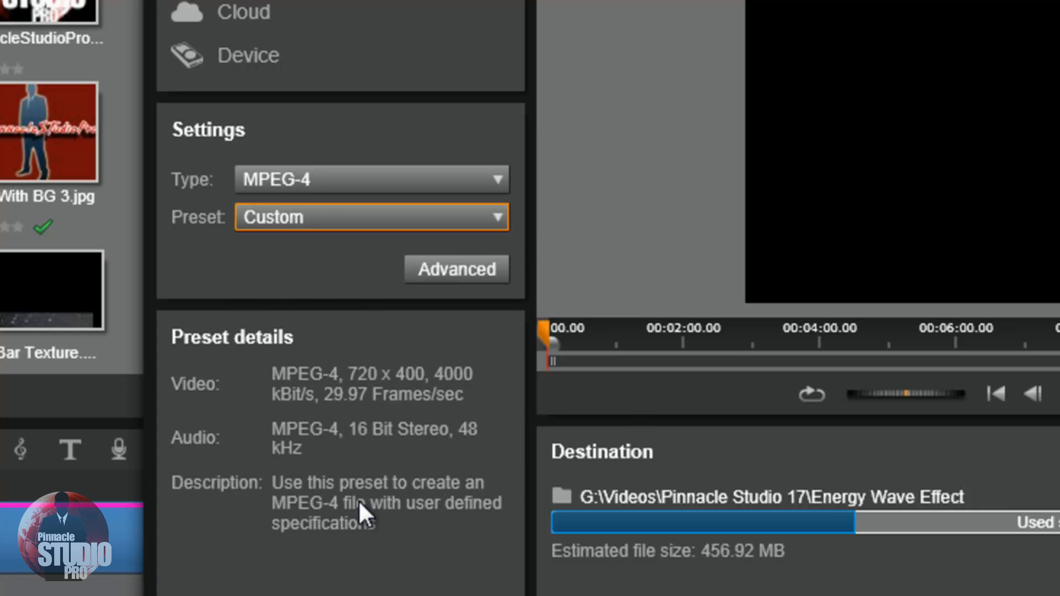
{"action": "left_click", "coordinate": [456, 270]}
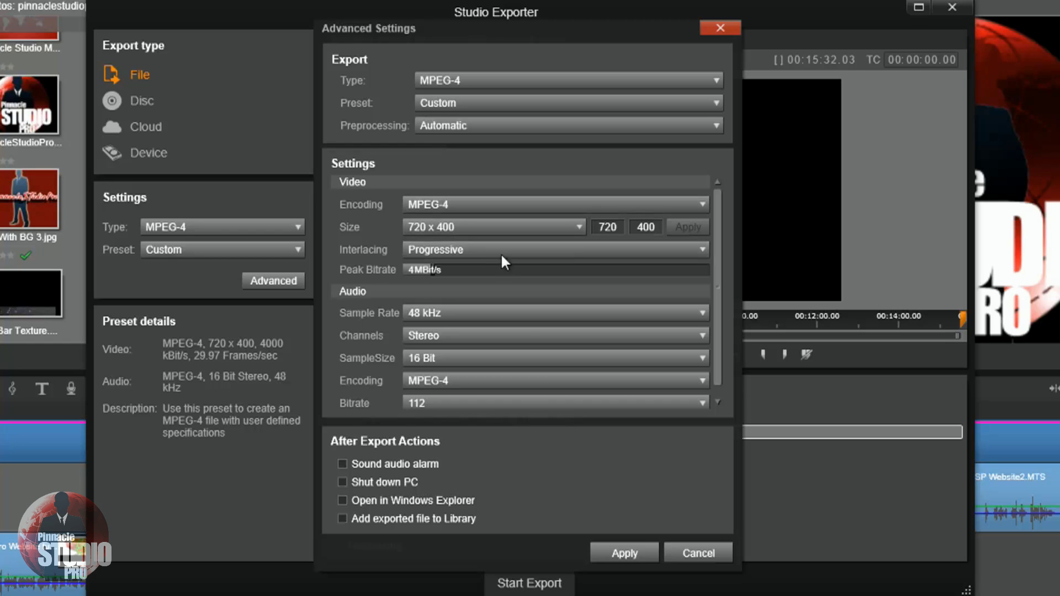
{"action": "left_click", "coordinate": [701, 249]}
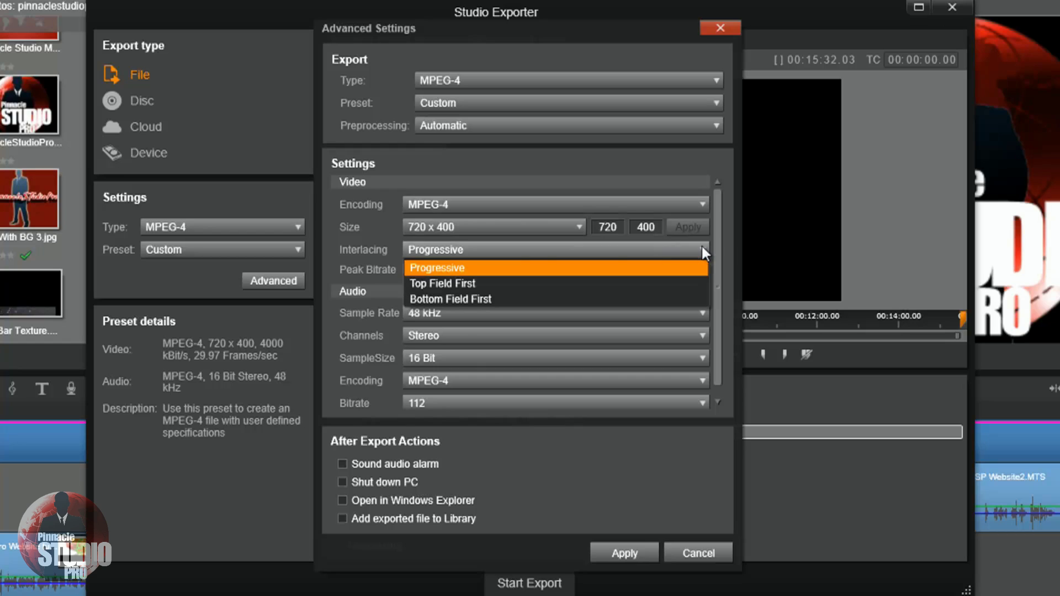
{"action": "left_click", "coordinate": [469, 267]}
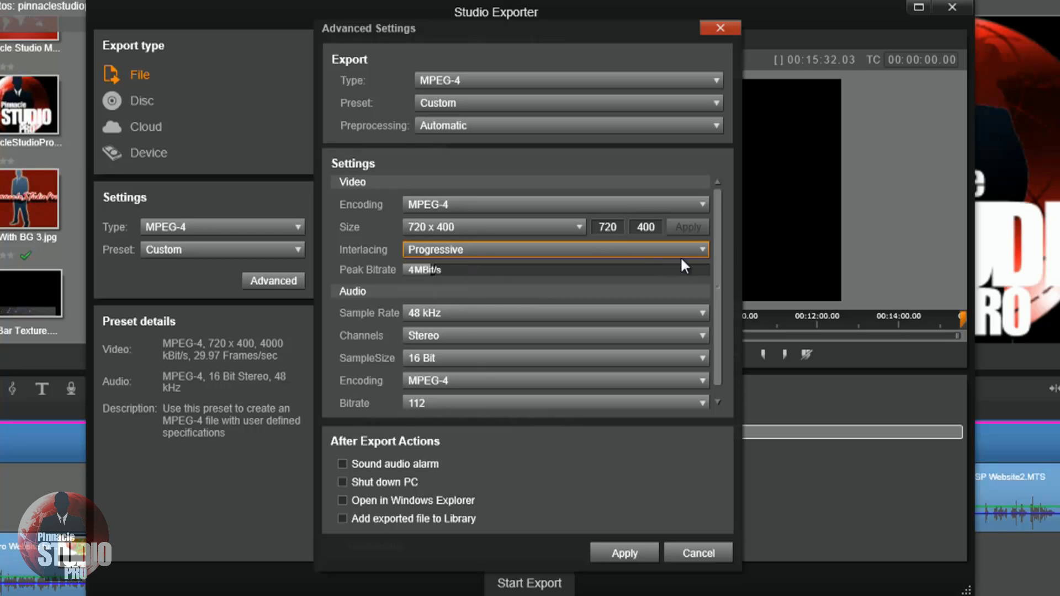
Keep Interlacing at Progressive, look over the remaining video and audio options of the MPEG-4 advanced settings, and cancel the dialog
{"action": "left_click", "coordinate": [698, 248]}
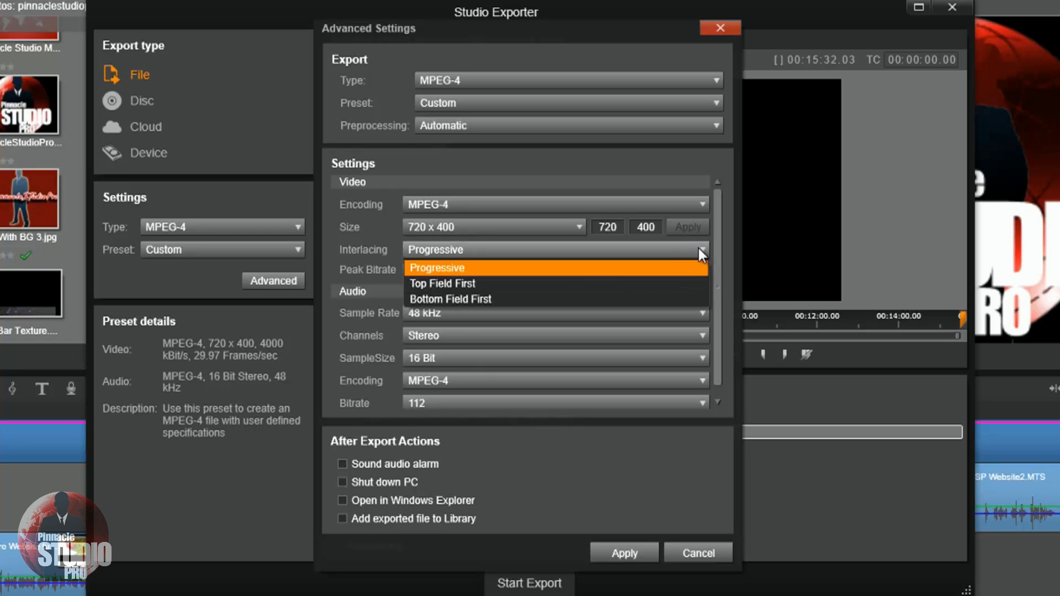
{"action": "left_click", "coordinate": [441, 268]}
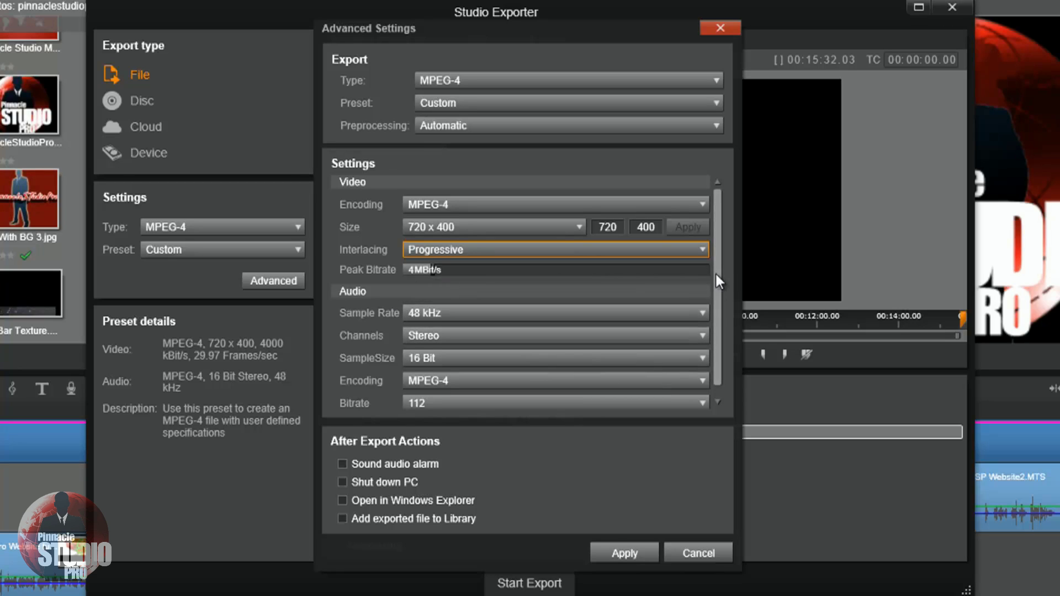
{"action": "scroll", "coordinate": [715, 274], "scroll_direction": "down", "scroll_amount": 1}
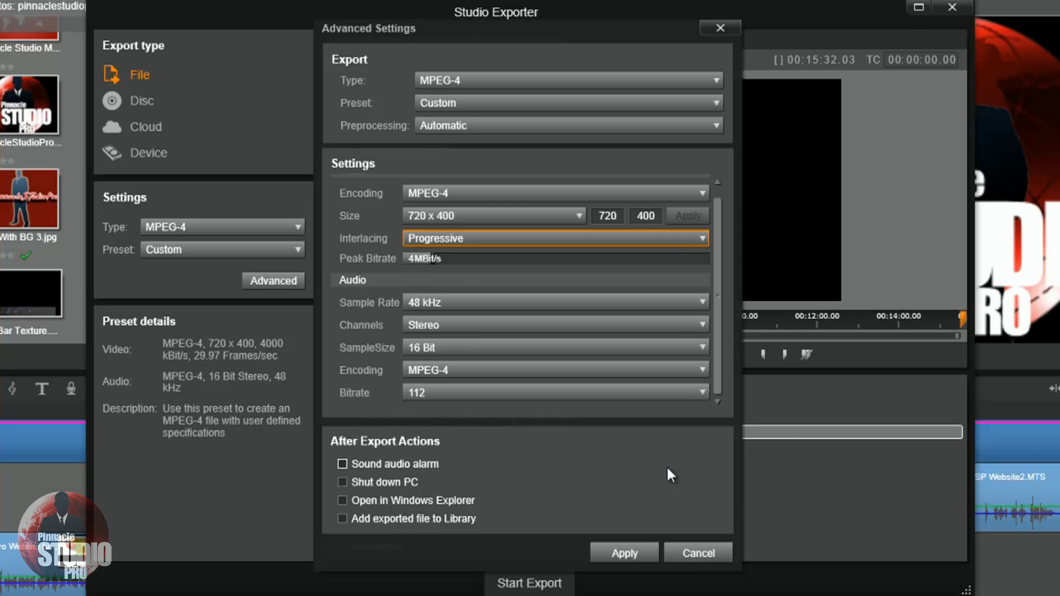
{"action": "left_click", "coordinate": [698, 553]}
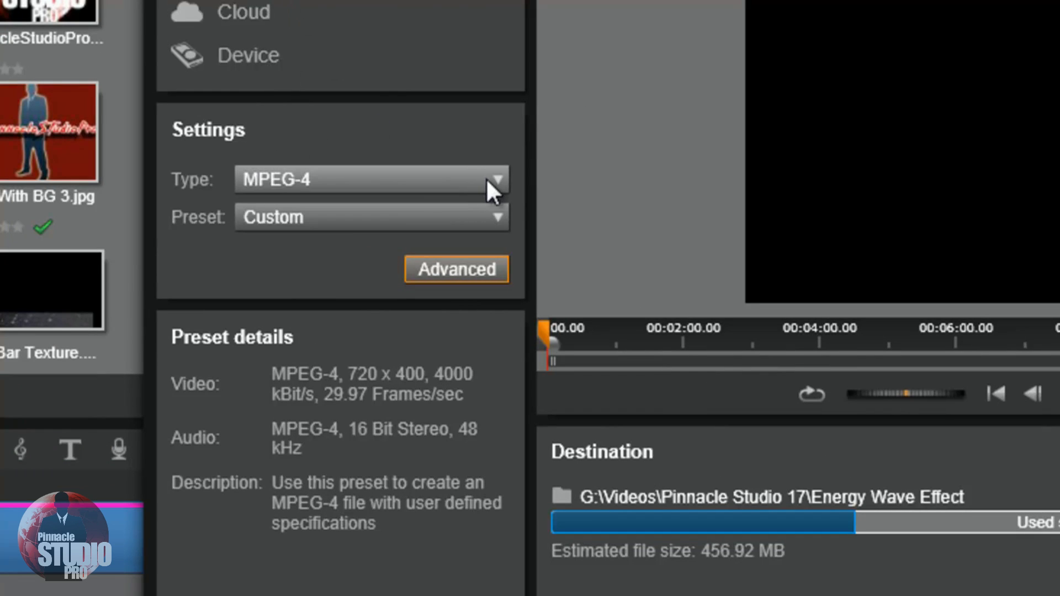
Change the export file type to Image and look through its presets, keeping Custom
{"action": "left_click", "coordinate": [508, 173]}
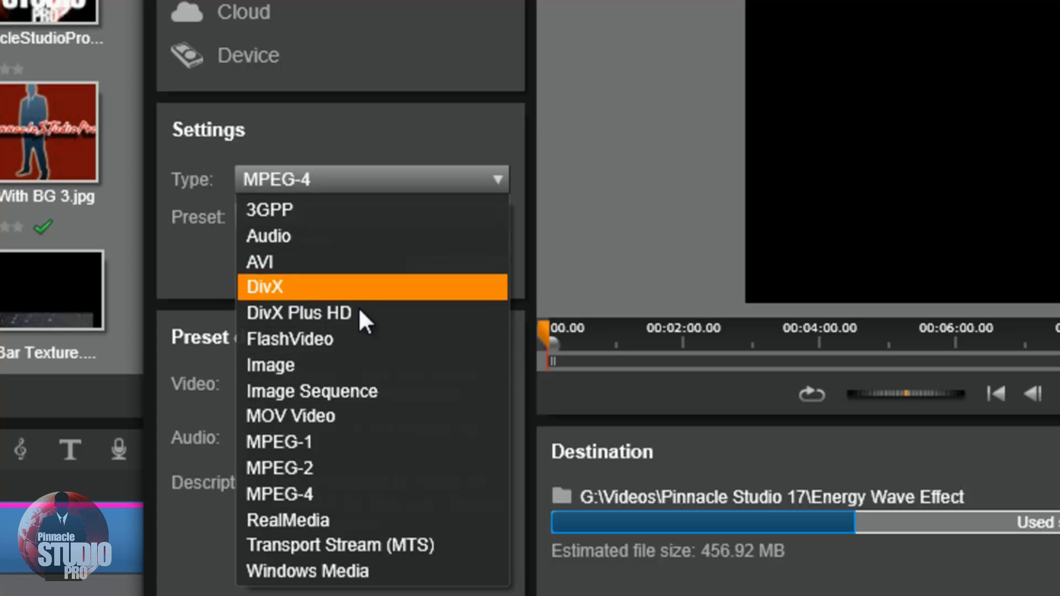
{"action": "left_click", "coordinate": [340, 366]}
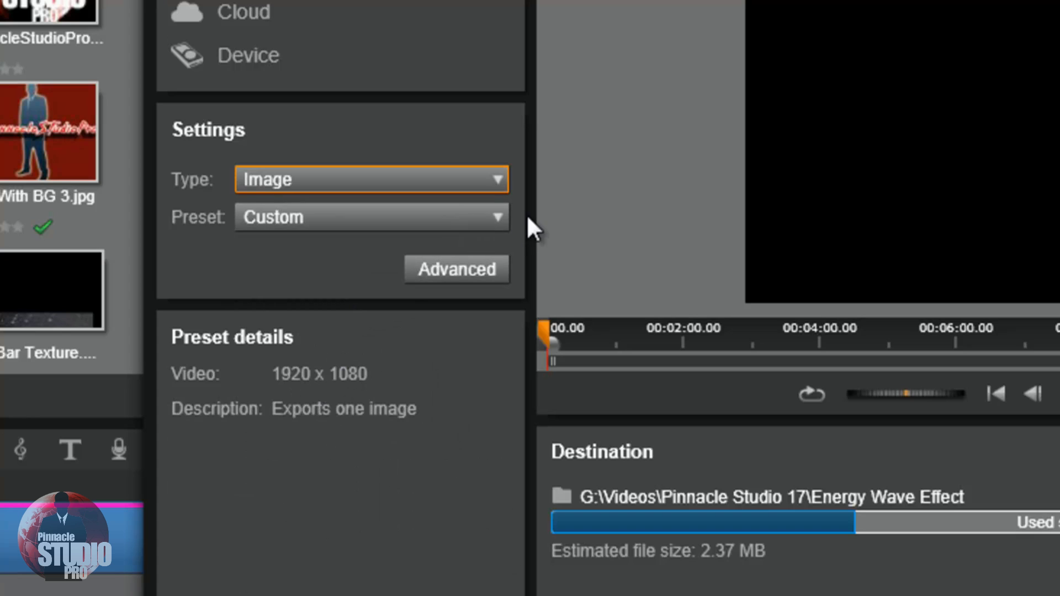
{"action": "left_click", "coordinate": [499, 220]}
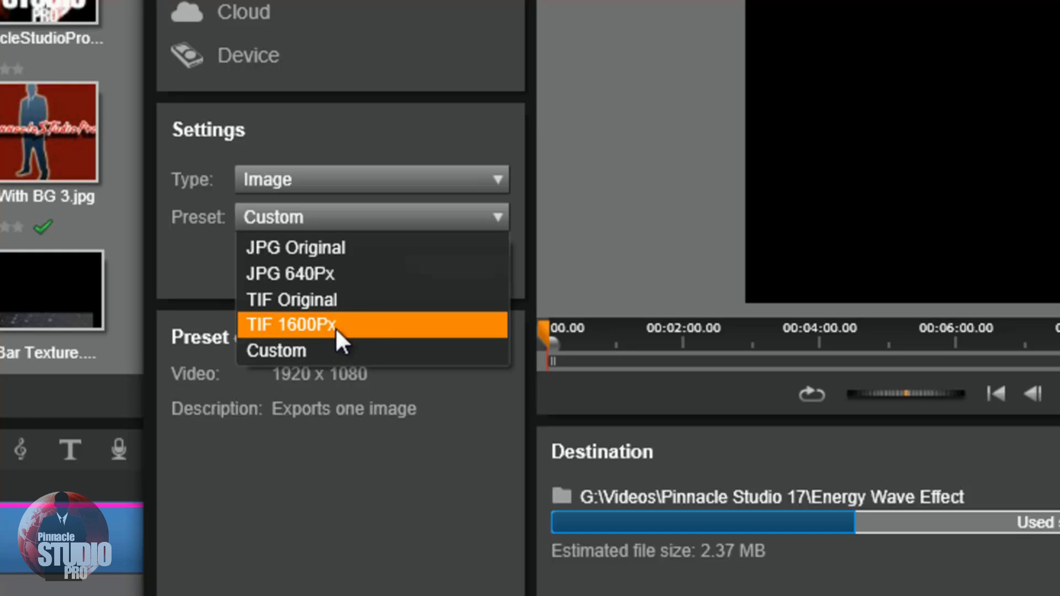
{"action": "left_click", "coordinate": [330, 343]}
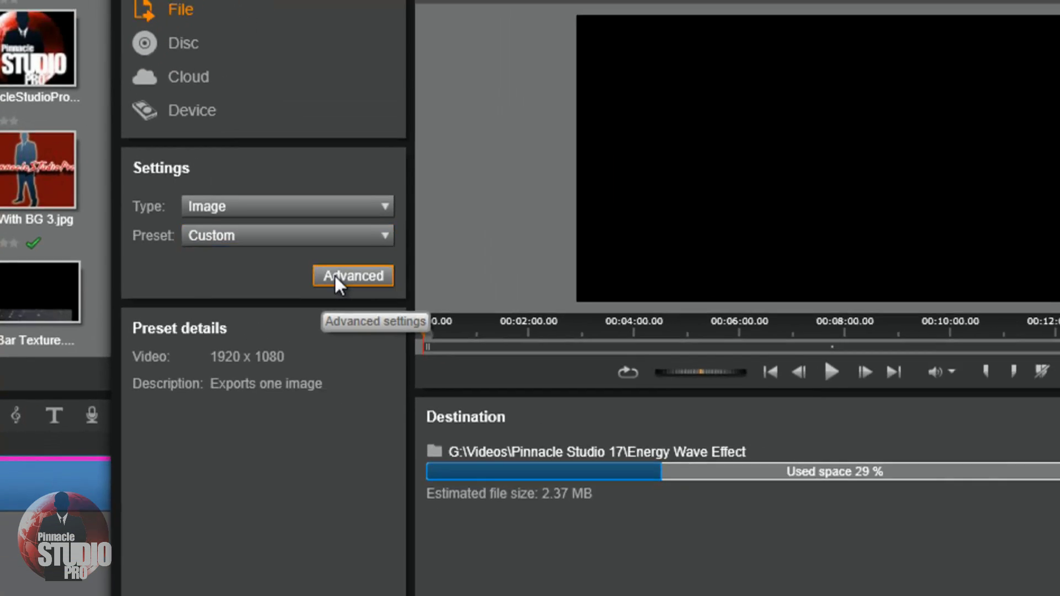
Examine the format and size choices in the Image advanced settings, keeping JPEG and Original, and cancel the dialog
{"action": "left_click", "coordinate": [432, 269]}
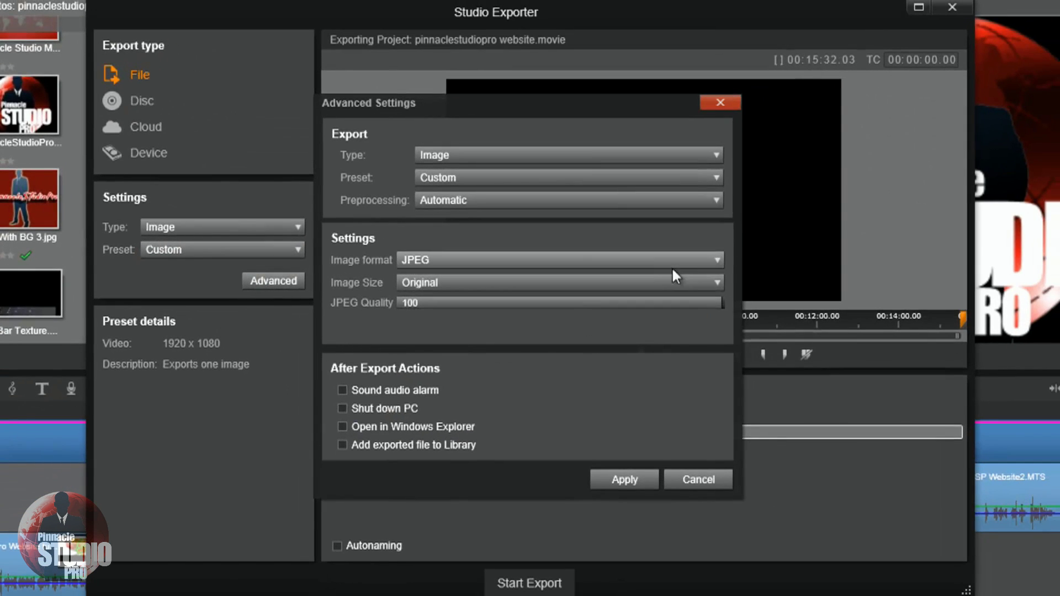
{"action": "left_click", "coordinate": [715, 261]}
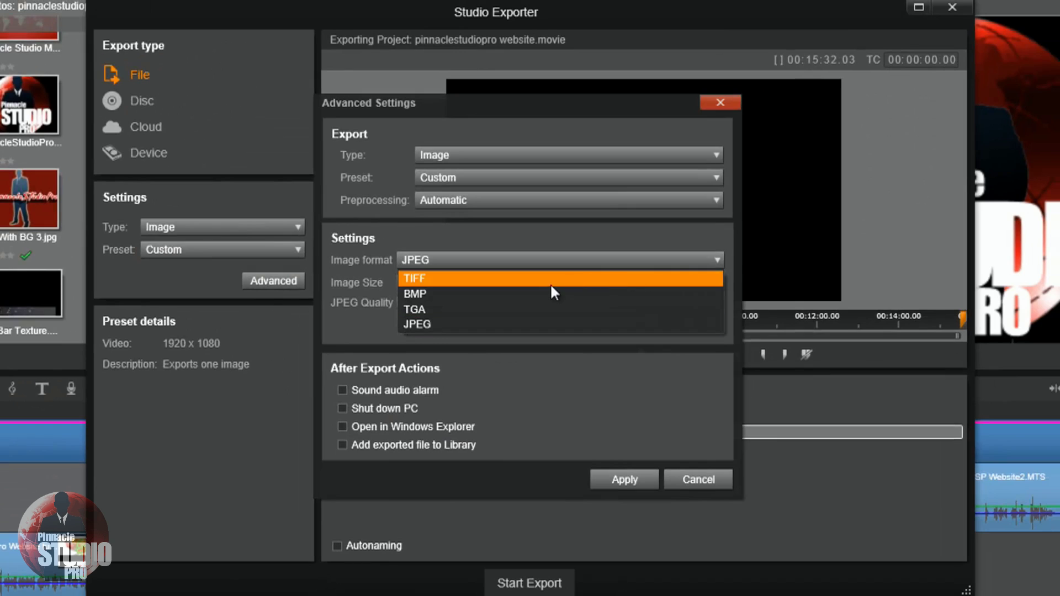
{"action": "left_click", "coordinate": [364, 315]}
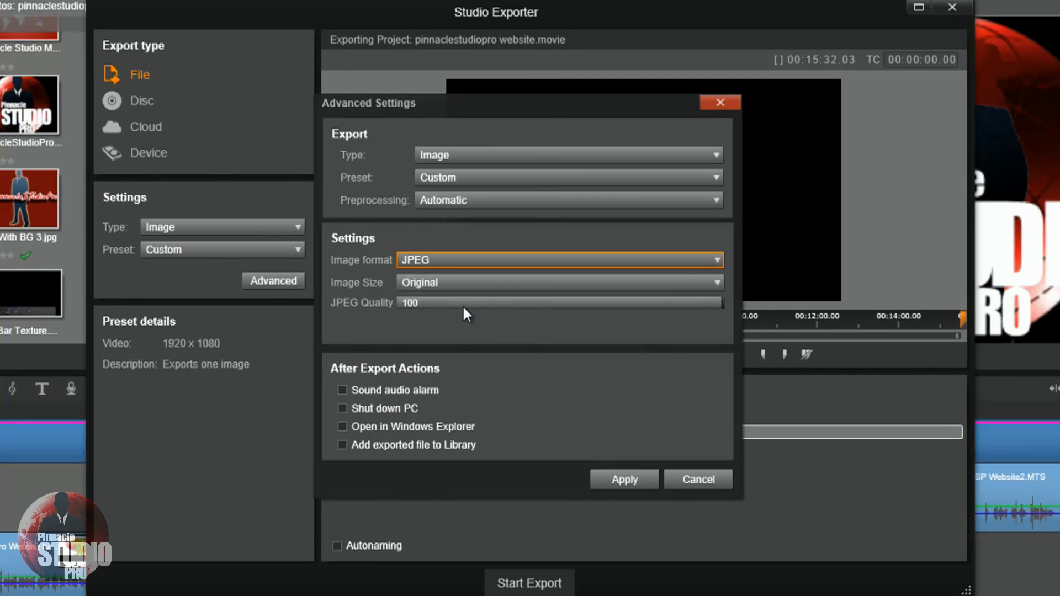
{"action": "left_click", "coordinate": [717, 281]}
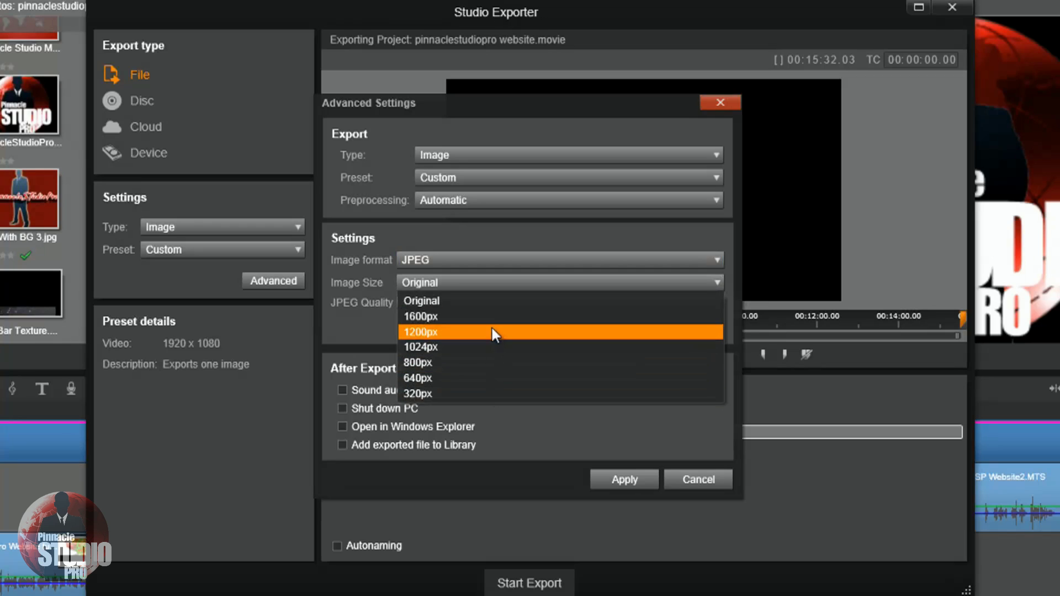
{"action": "left_click", "coordinate": [359, 307]}
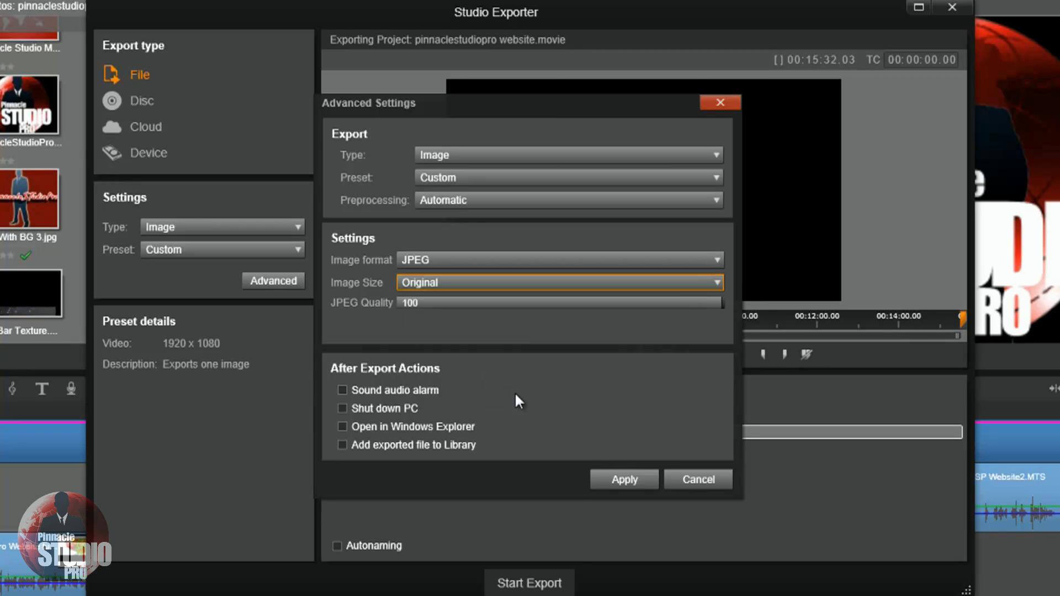
{"action": "left_click", "coordinate": [704, 479]}
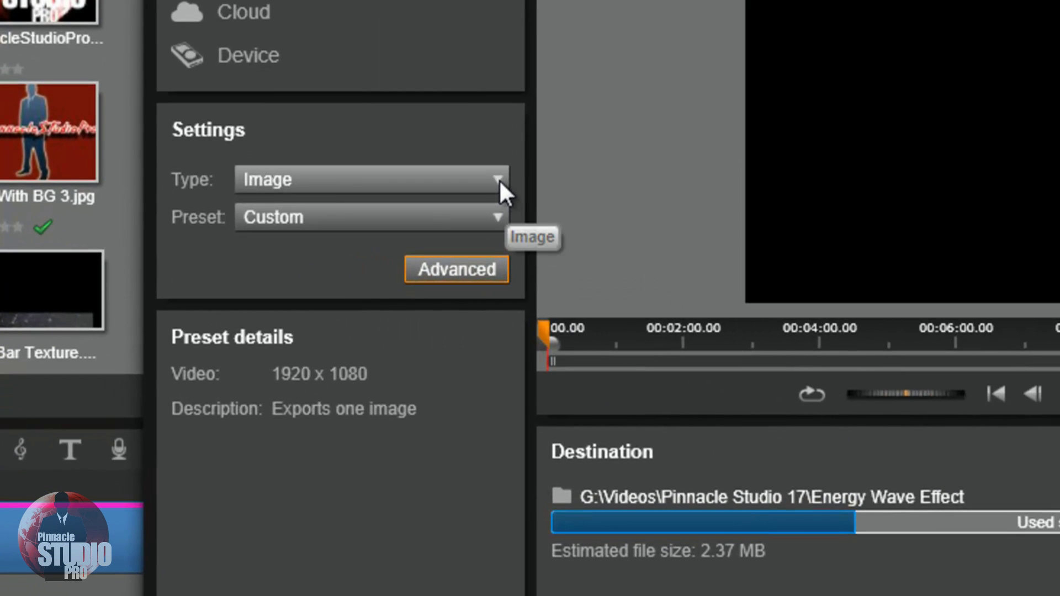
Change the export file type to Image Sequence and choose the Custom preset
{"action": "left_click", "coordinate": [499, 180]}
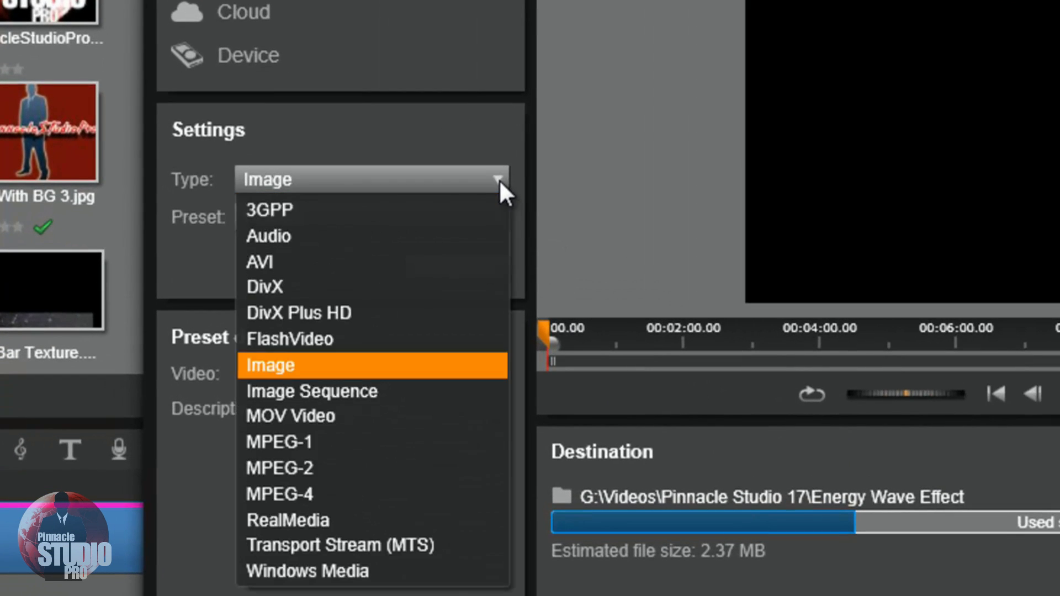
{"action": "left_click", "coordinate": [393, 387]}
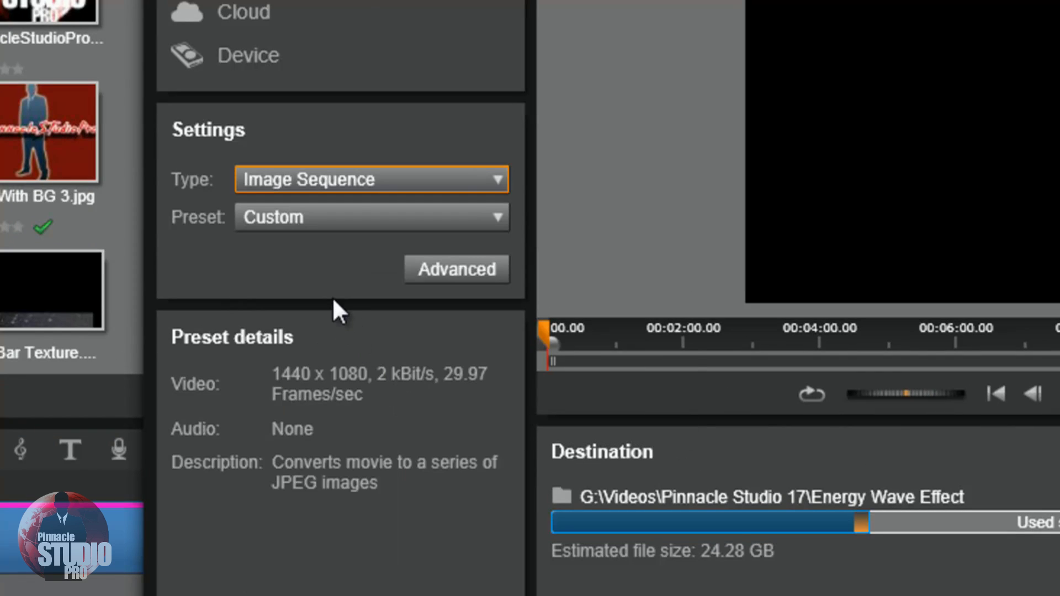
{"action": "left_click", "coordinate": [489, 219]}
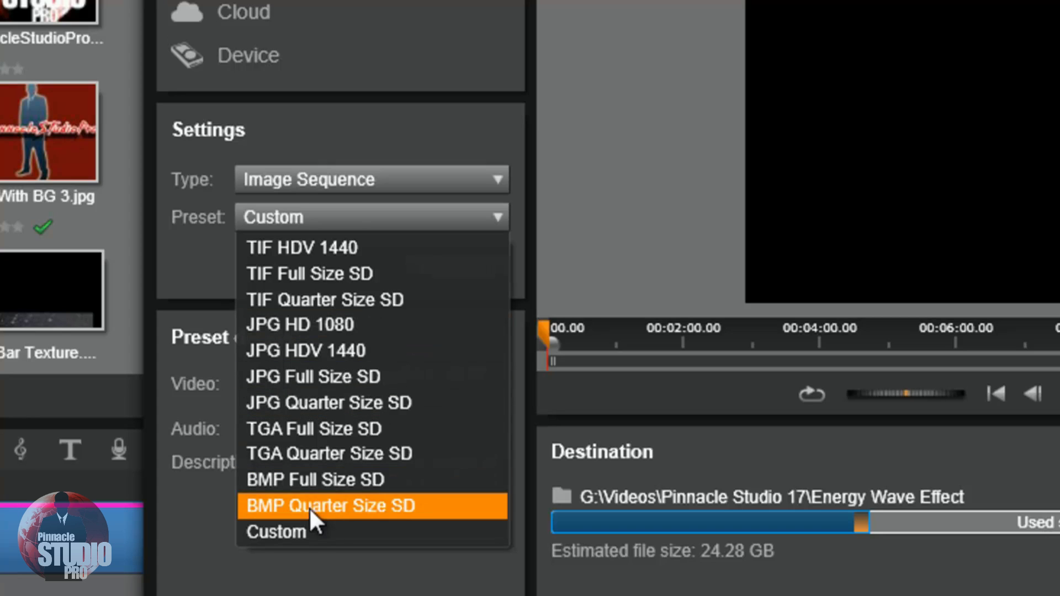
{"action": "left_click", "coordinate": [303, 530]}
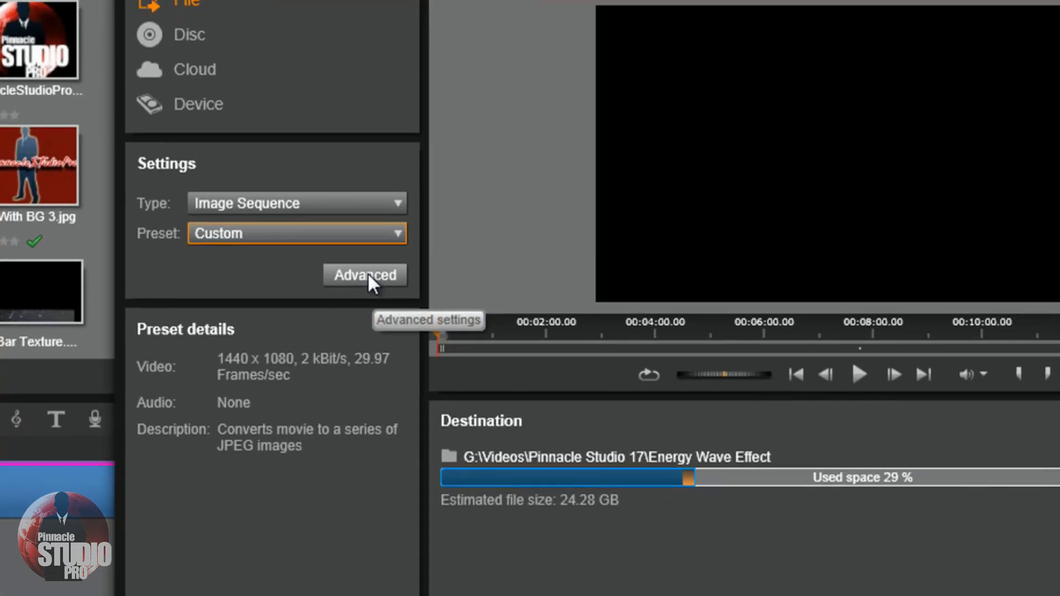
Examine the frame size choices in the Image Sequence advanced settings, keeping 1440 x 1080, and cancel the dialog
{"action": "left_click", "coordinate": [459, 266]}
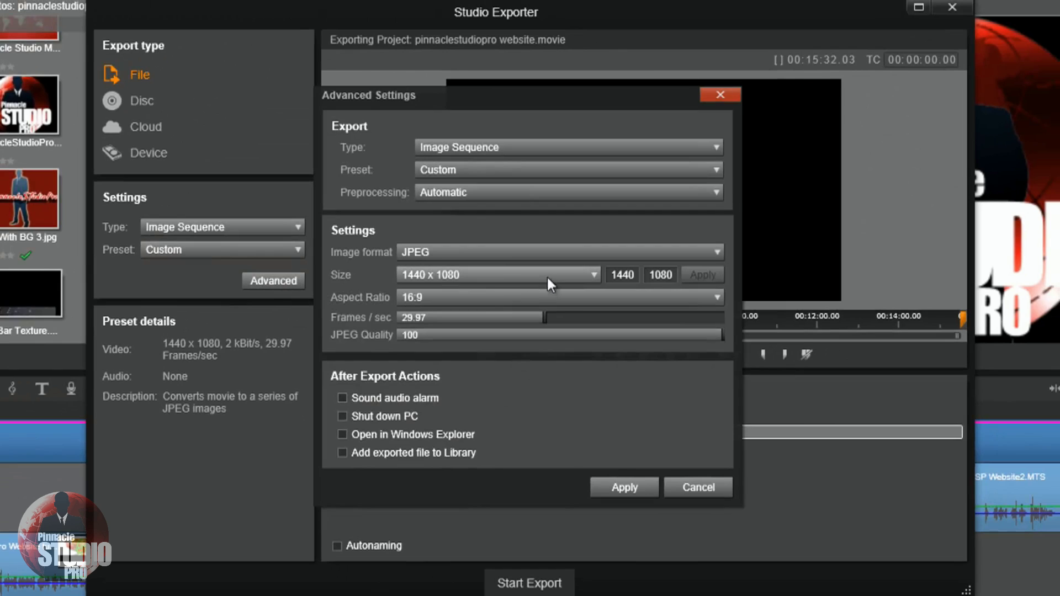
{"action": "left_click", "coordinate": [592, 272]}
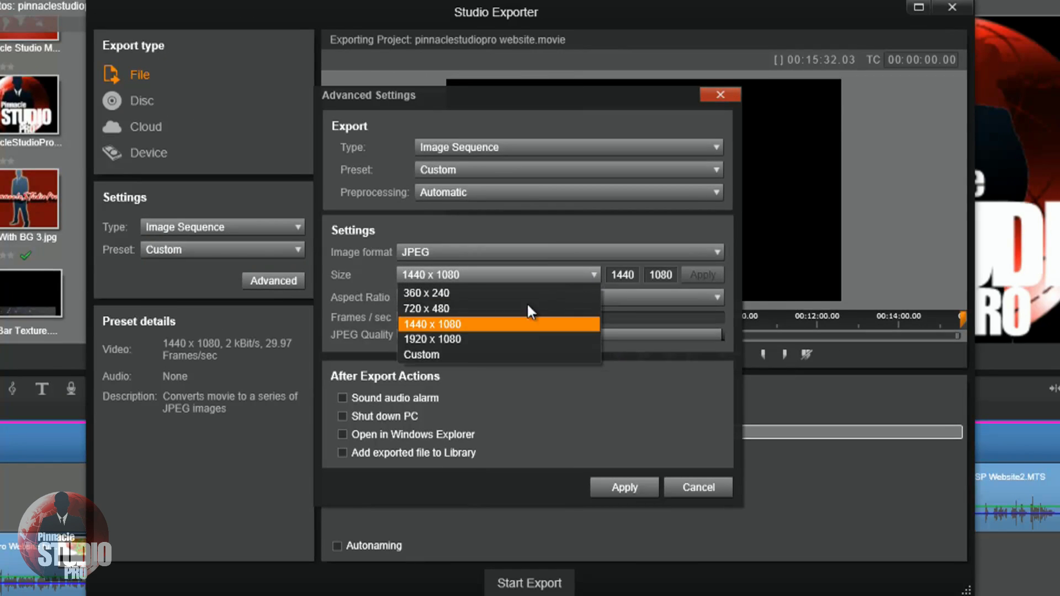
{"action": "left_click", "coordinate": [623, 269]}
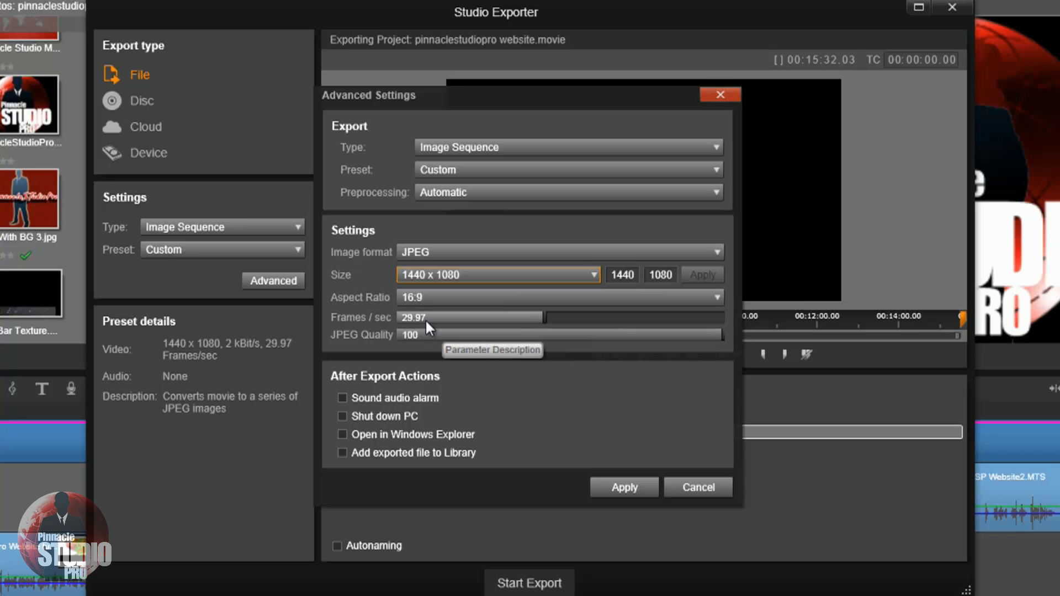
{"action": "left_click", "coordinate": [700, 487]}
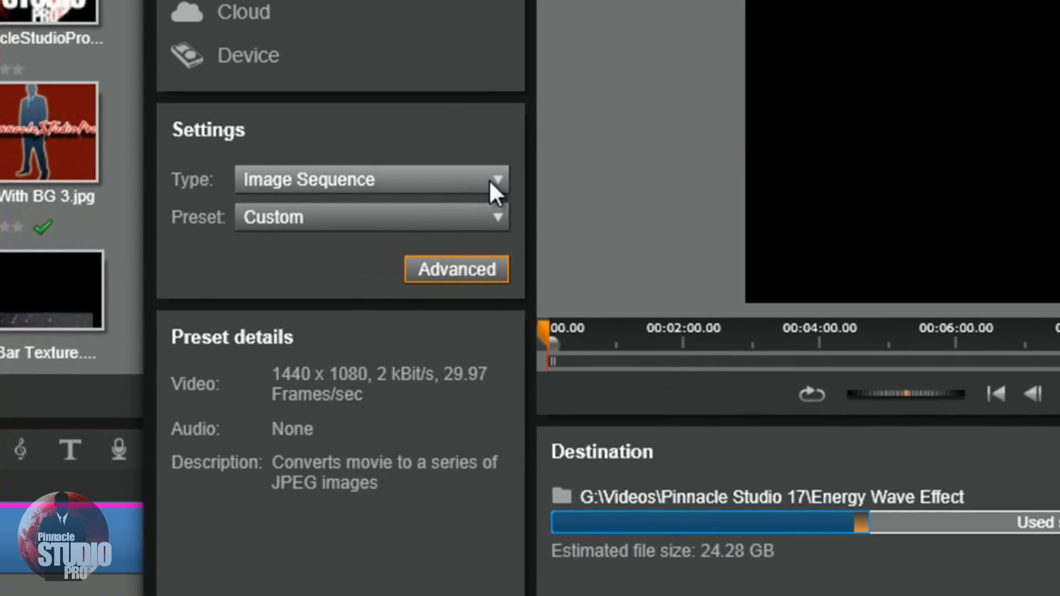
Change the export file type to Audio and choose the Custom preset
{"action": "left_click", "coordinate": [489, 179]}
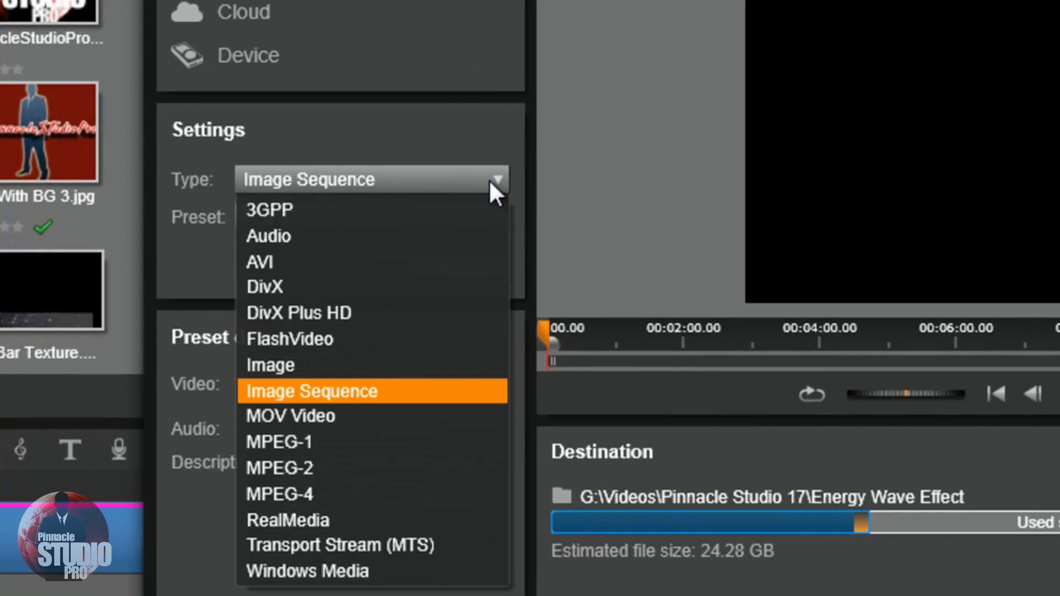
{"action": "left_click", "coordinate": [388, 244]}
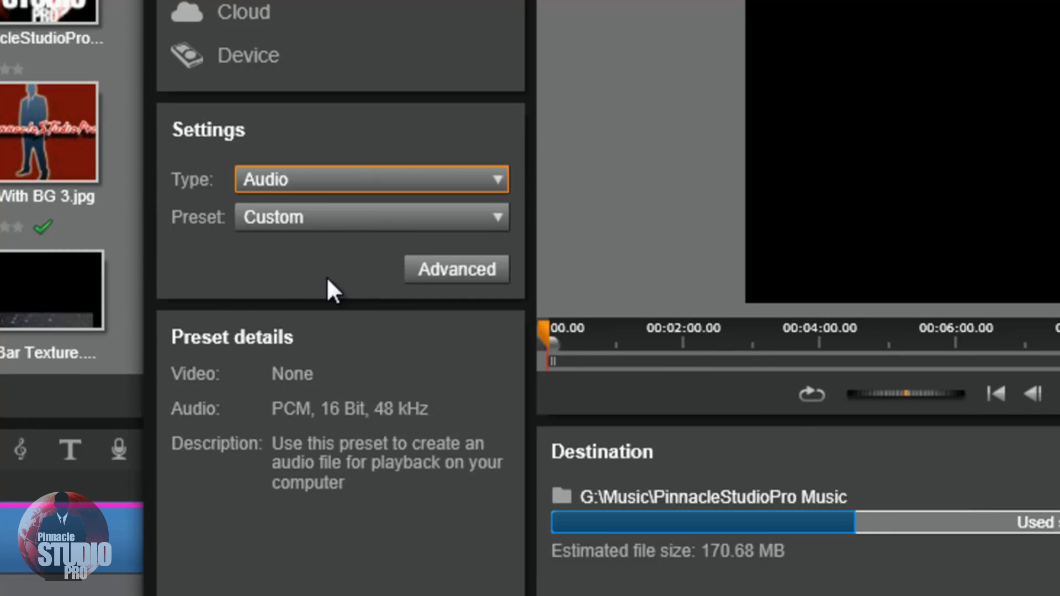
{"action": "left_click", "coordinate": [497, 220]}
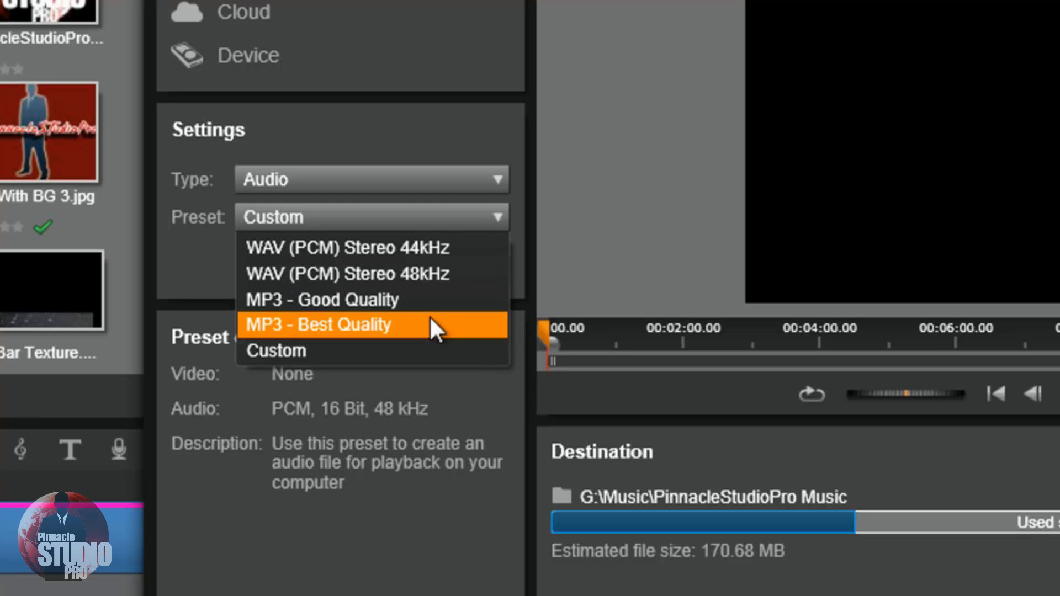
{"action": "left_click", "coordinate": [409, 347]}
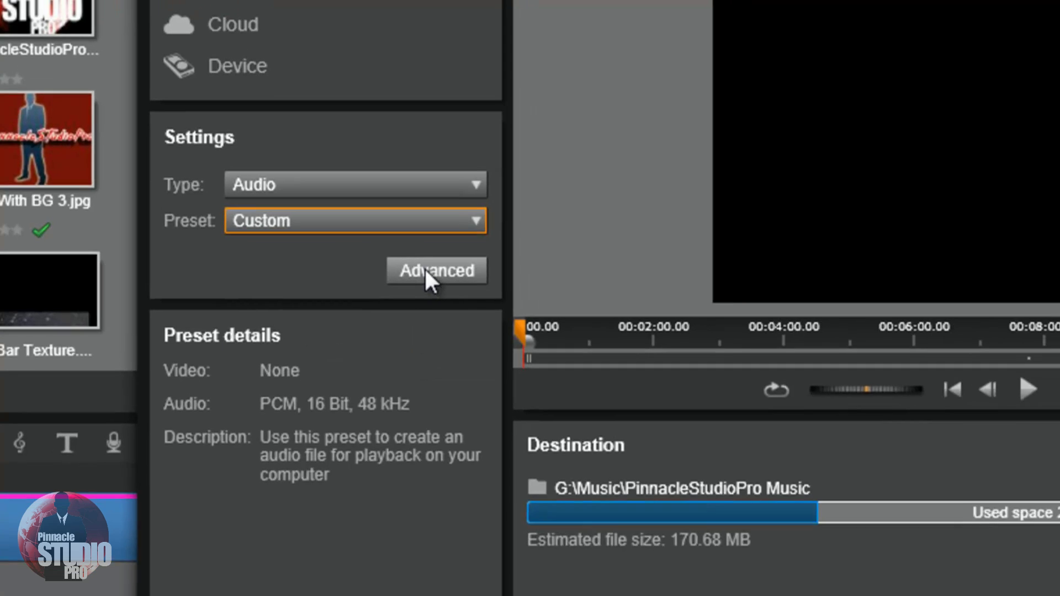
Examine the sample rate and encoding choices in the Audio advanced settings, keeping 48 kHz and PCM, and cancel the dialog
{"action": "left_click", "coordinate": [448, 269]}
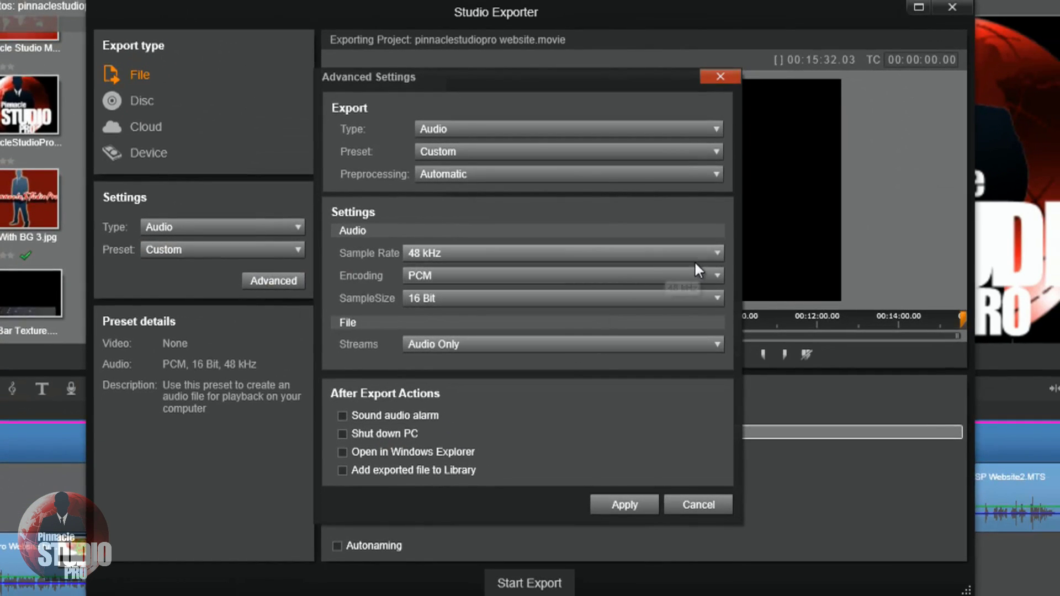
{"action": "left_click", "coordinate": [716, 253]}
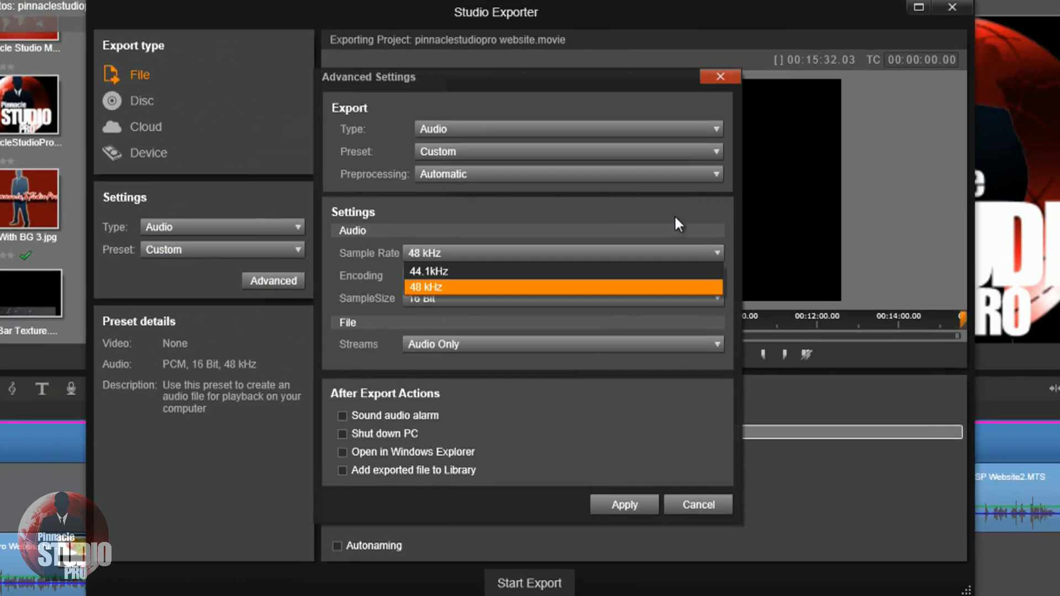
{"action": "left_click", "coordinate": [684, 284]}
{"action": "left_click", "coordinate": [717, 275]}
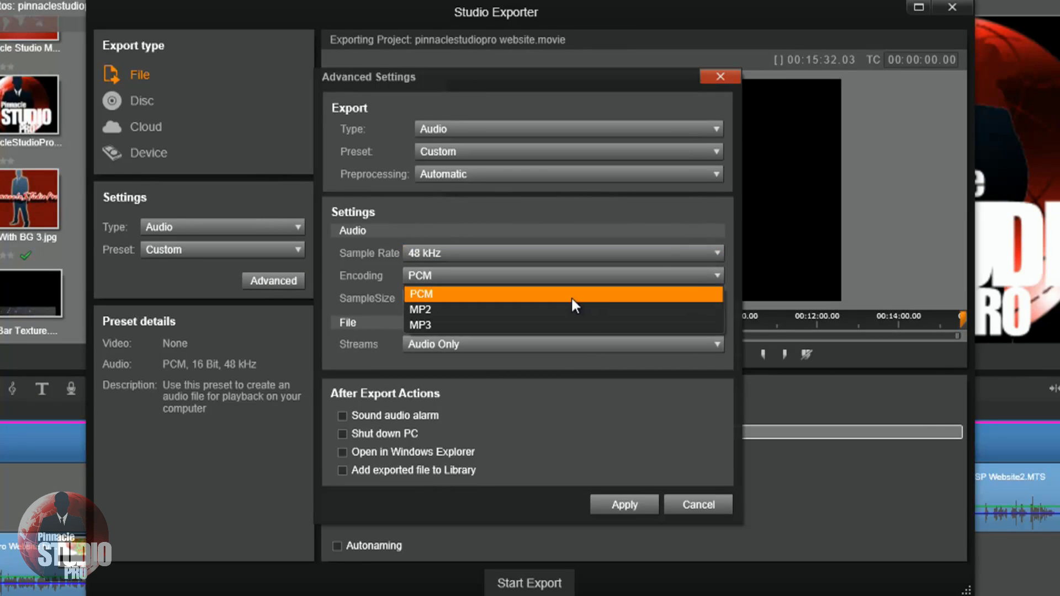
{"action": "left_click", "coordinate": [391, 300]}
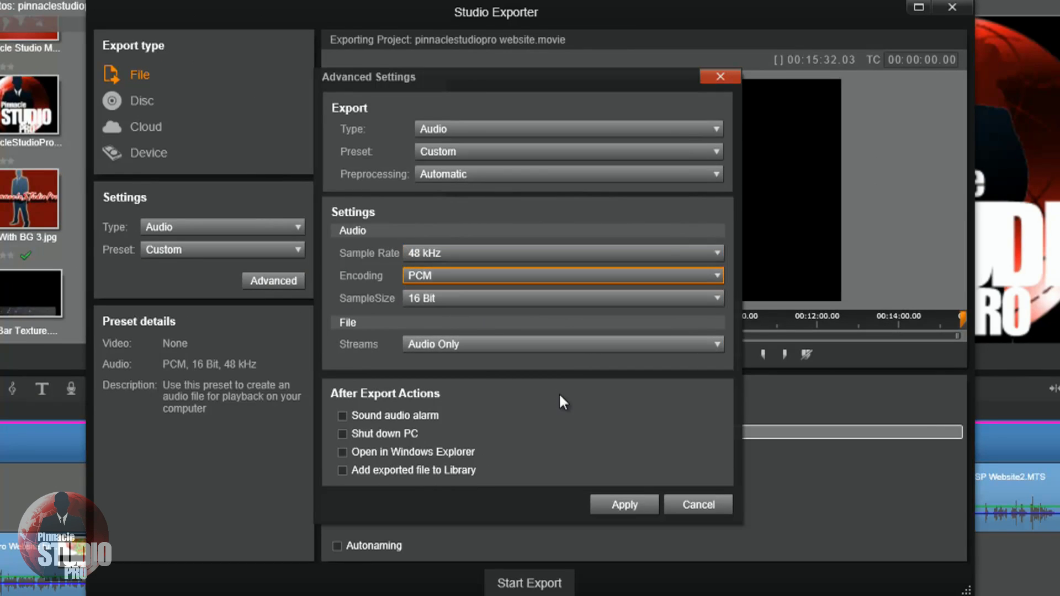
{"action": "left_click", "coordinate": [699, 507]}
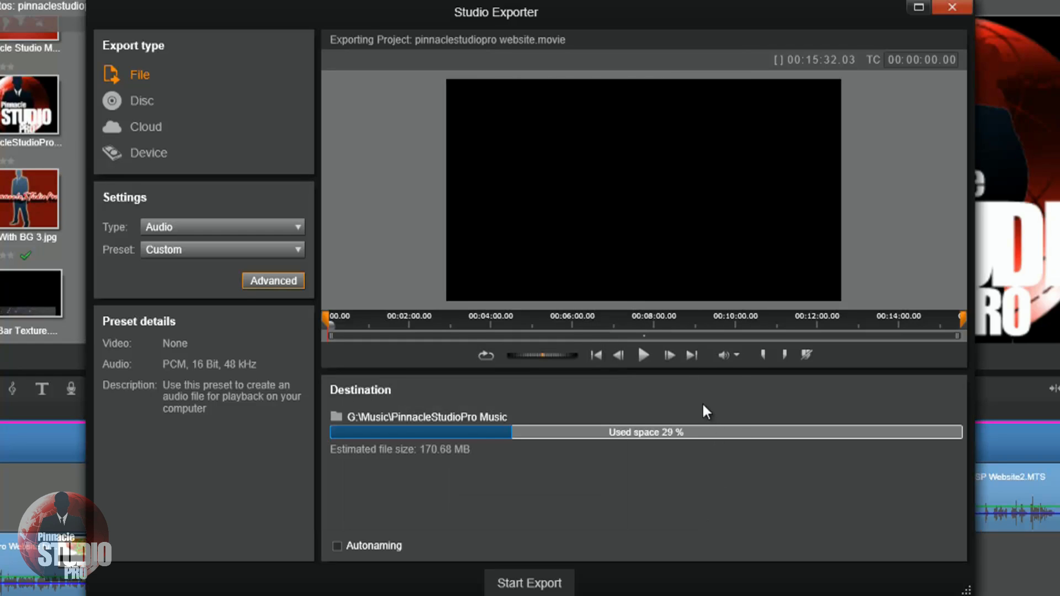
Switch the export type to Disc and examine the available disc types and the AVCHD2 presets
{"action": "left_click", "coordinate": [144, 100]}
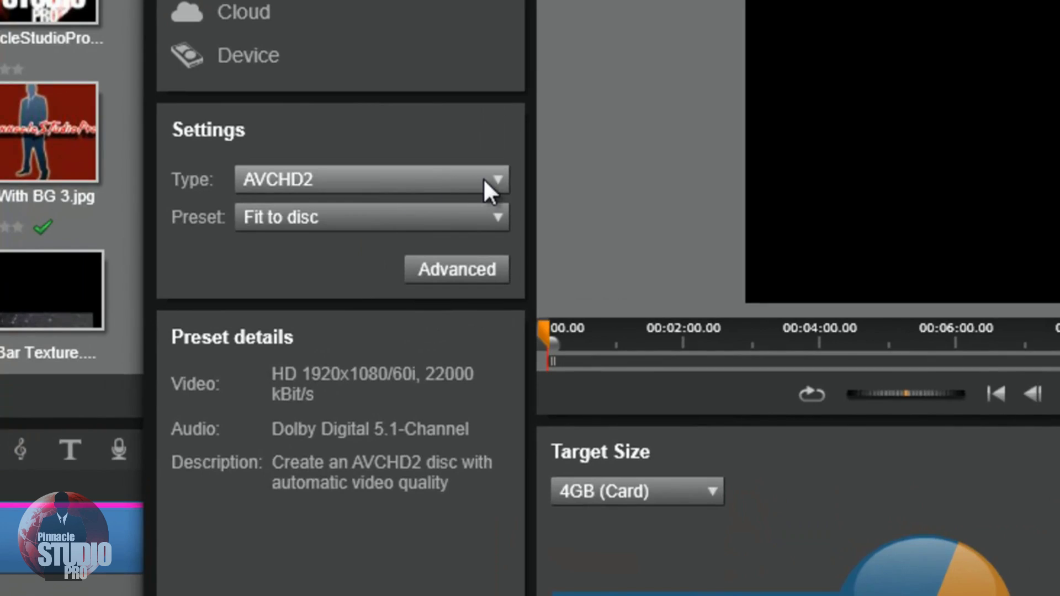
{"action": "left_click", "coordinate": [482, 182]}
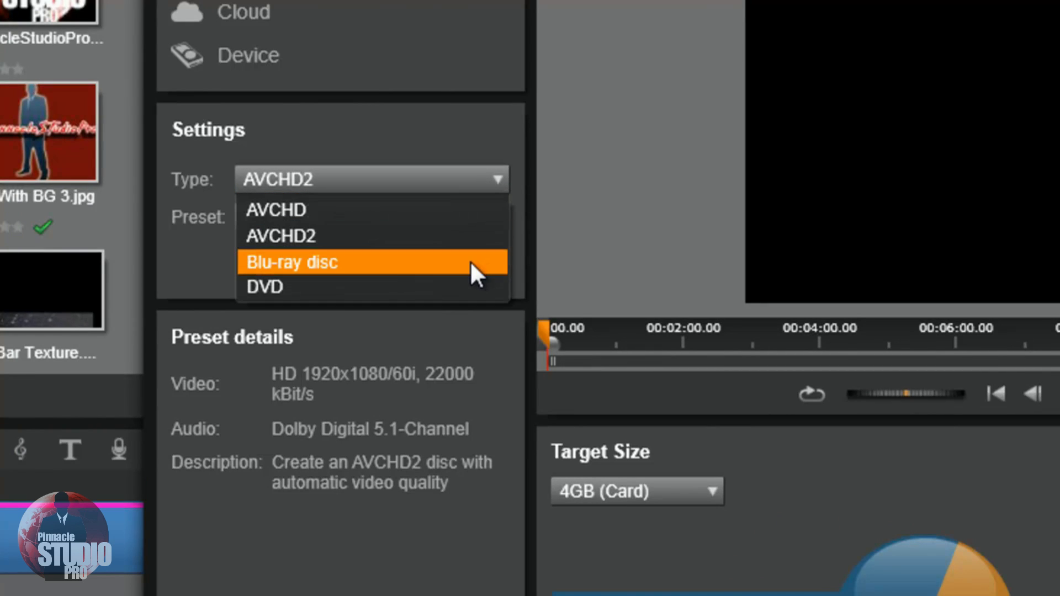
{"action": "left_click", "coordinate": [456, 131]}
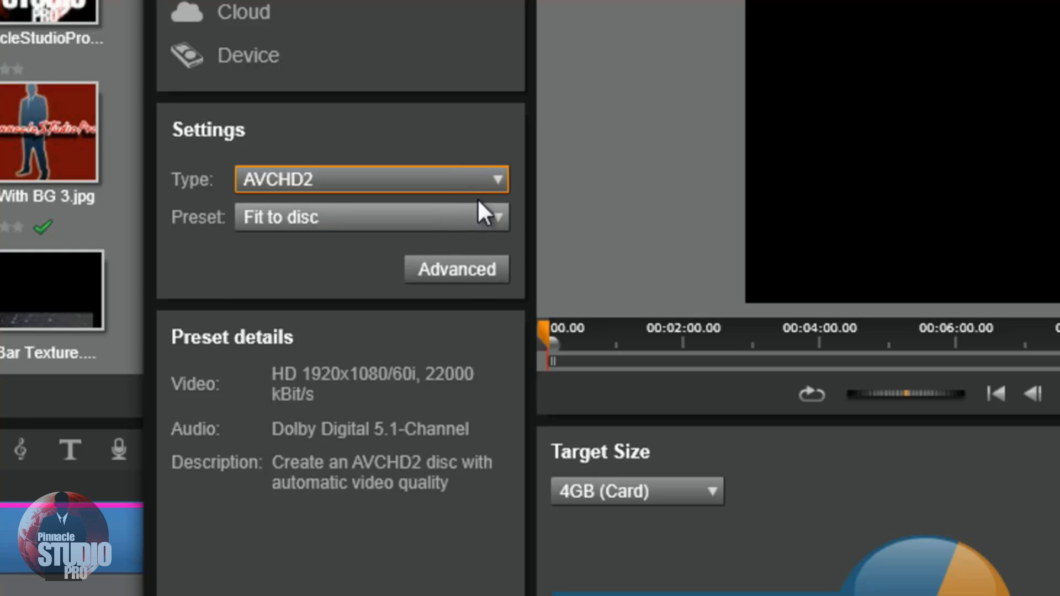
{"action": "left_click", "coordinate": [494, 217]}
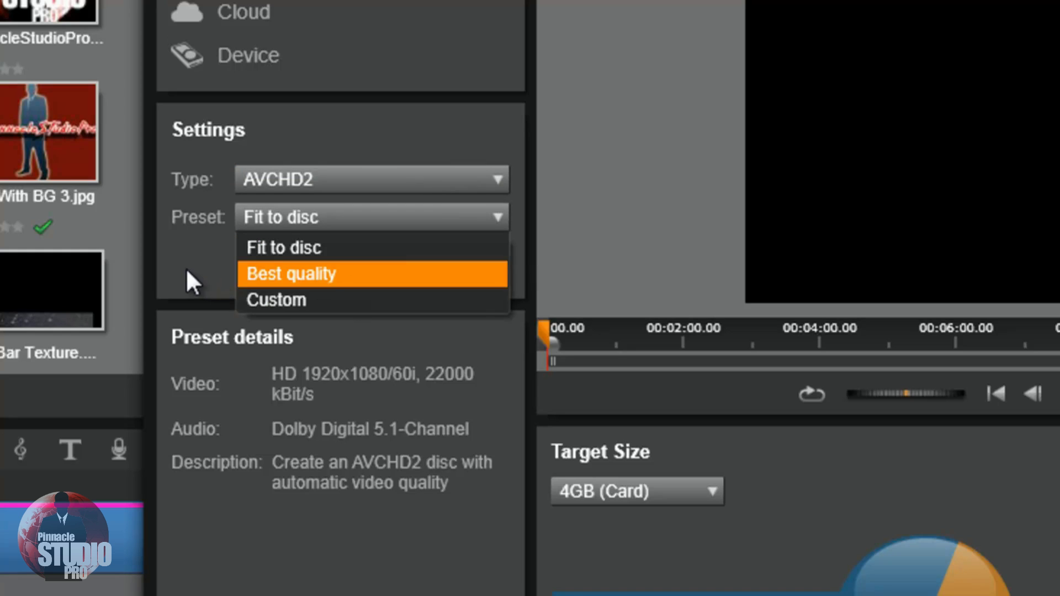
{"action": "left_click", "coordinate": [466, 209]}
Change the disc type to Blu-ray disc and choose the Custom preset
{"action": "left_click", "coordinate": [497, 179]}
{"action": "left_click", "coordinate": [386, 260]}
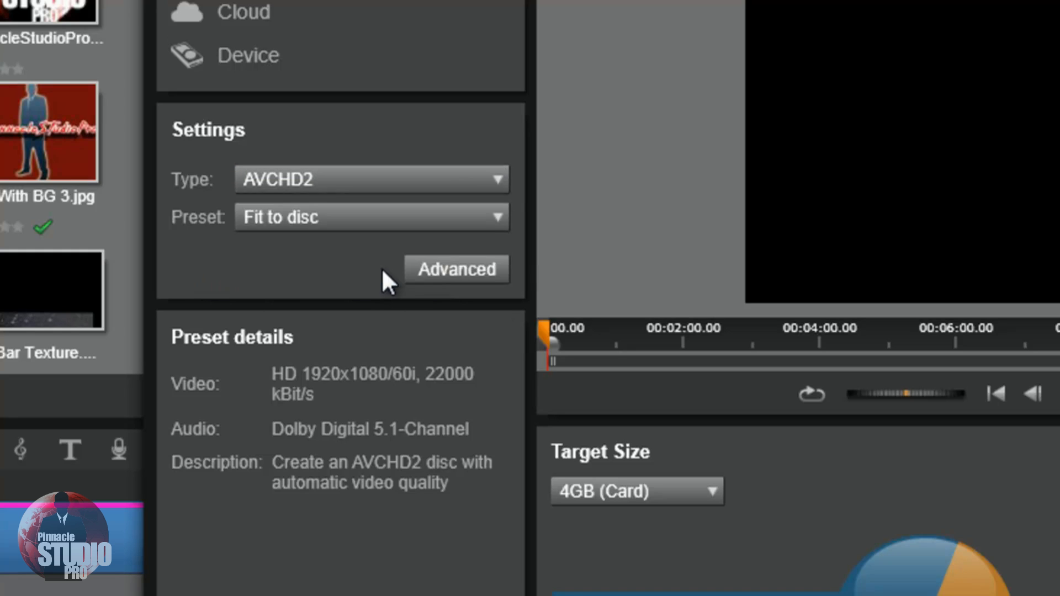
{"action": "left_click", "coordinate": [492, 222]}
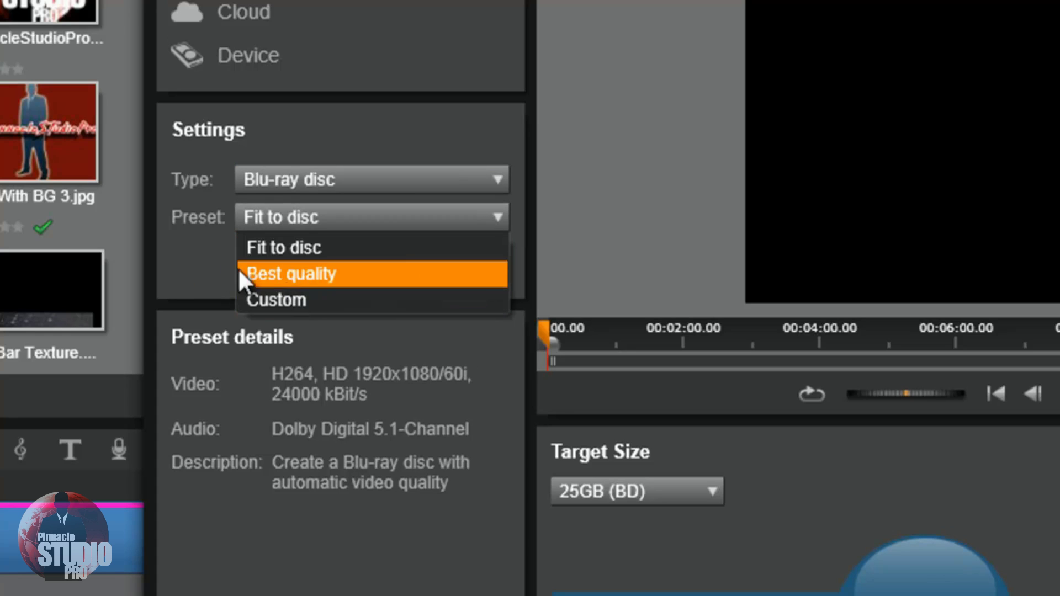
{"action": "left_click", "coordinate": [192, 255]}
{"action": "left_click", "coordinate": [484, 222]}
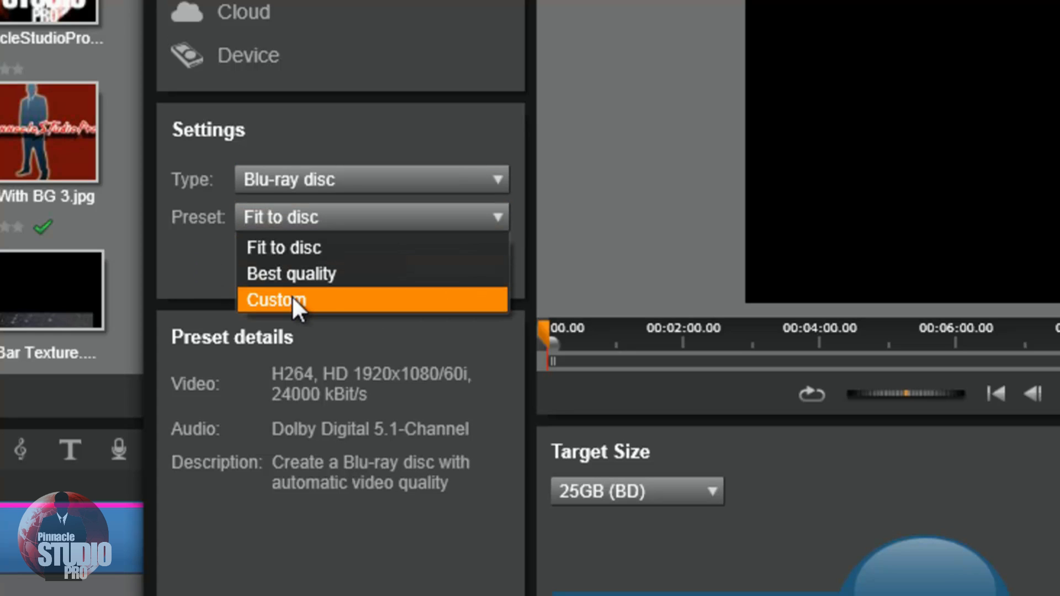
{"action": "key", "text": "Escape"}
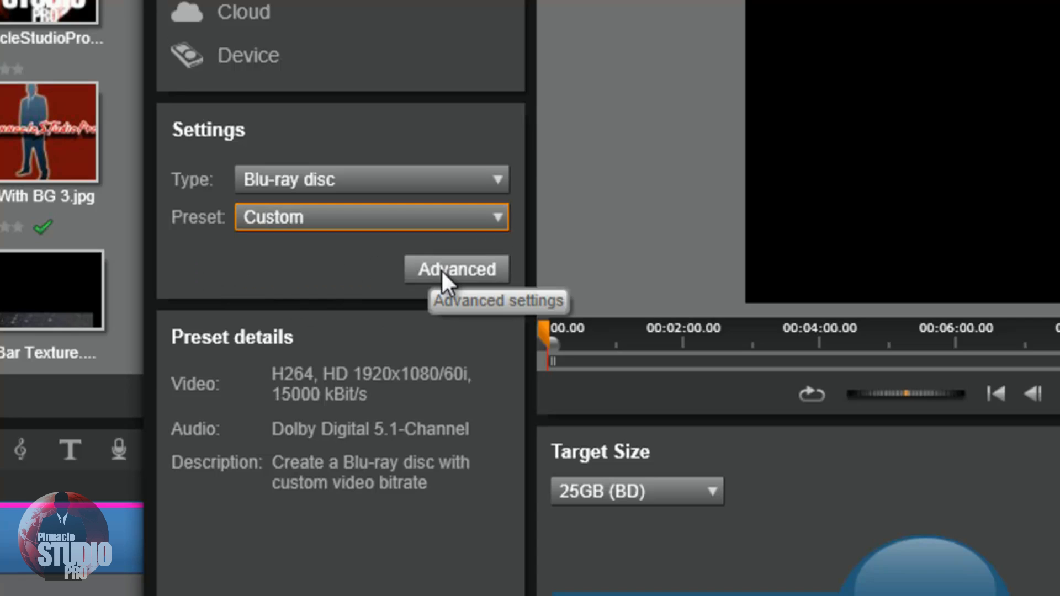
Examine the video, audio, target and device output options in the Blu-ray advanced settings, and cancel the dialog
{"action": "left_click", "coordinate": [433, 272]}
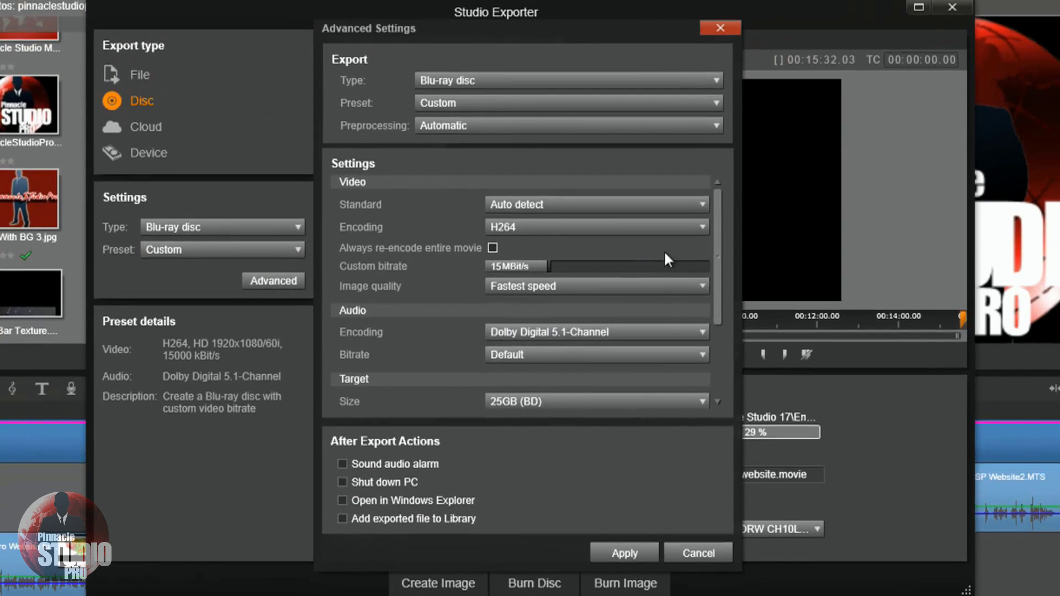
{"action": "left_click_drag", "start_coordinate": [713, 246], "coordinate": [747, 297]}
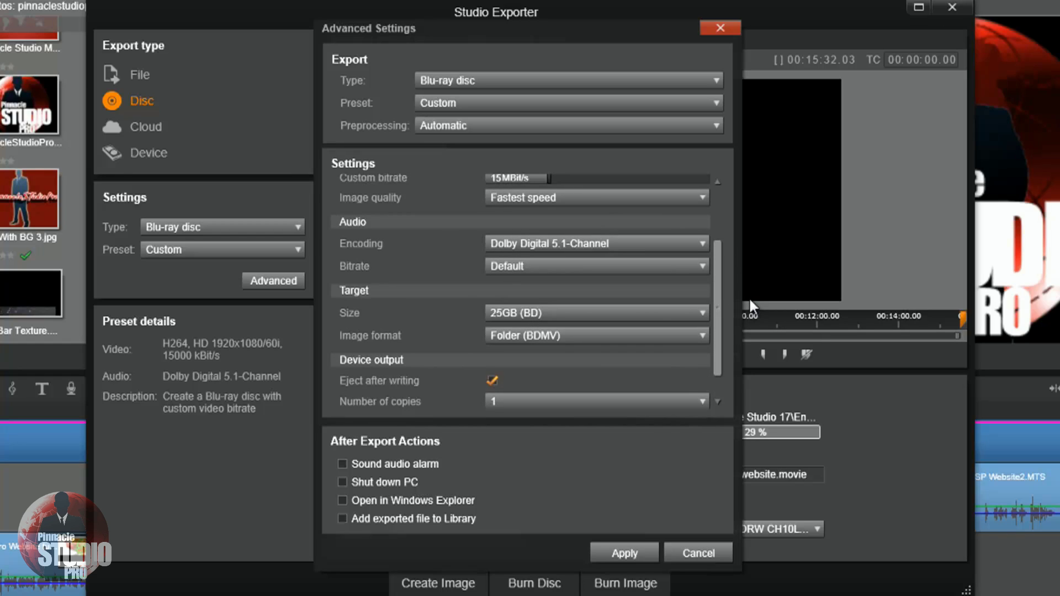
{"action": "left_click_drag", "start_coordinate": [748, 297], "coordinate": [750, 204]}
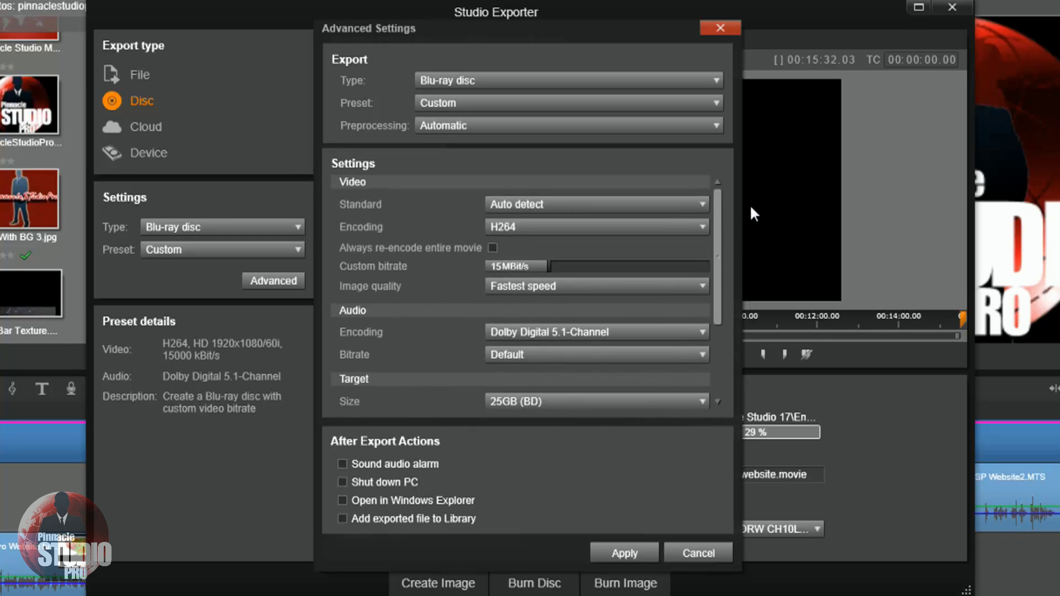
{"action": "left_click", "coordinate": [701, 552]}
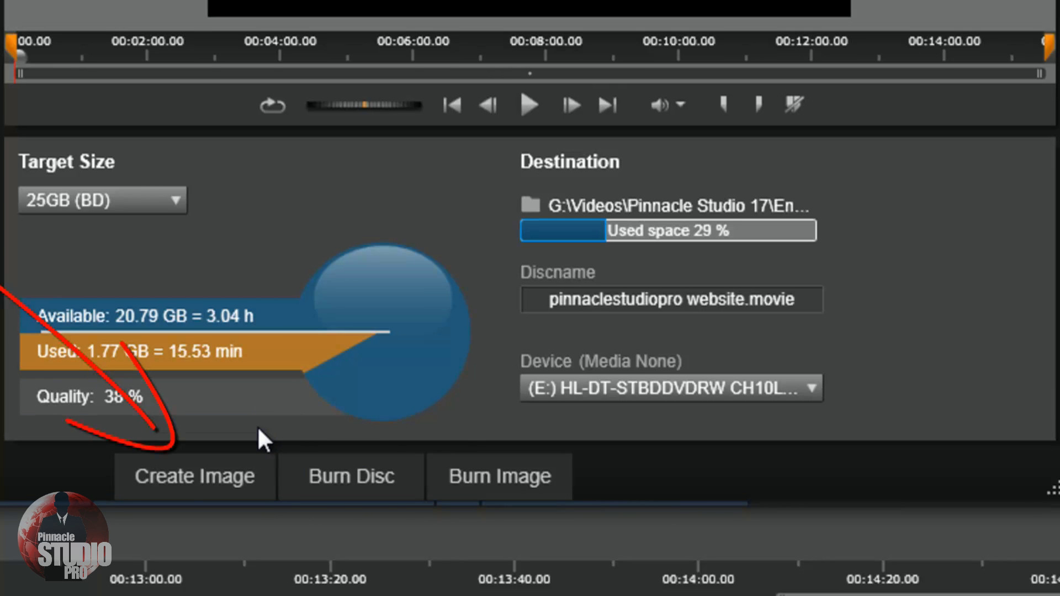
Examine the folder selection for creating a disc image and the options for burning files to disc, closing both without exporting
{"action": "left_click", "coordinate": [188, 476]}
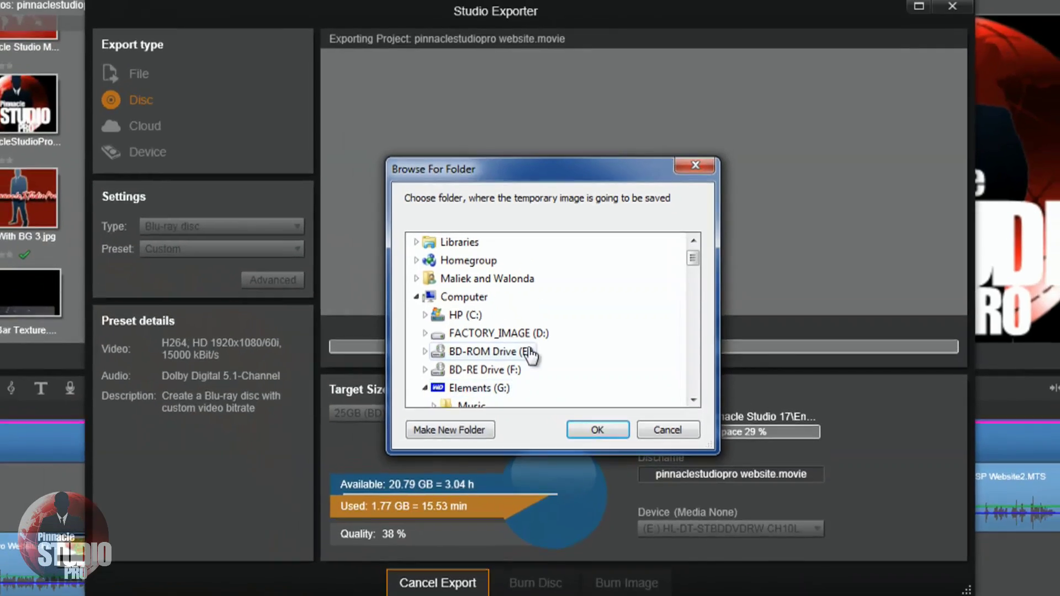
{"action": "left_click_drag", "start_coordinate": [639, 76], "coordinate": [638, 121]}
{"action": "left_click_drag", "start_coordinate": [694, 299], "coordinate": [675, 253]}
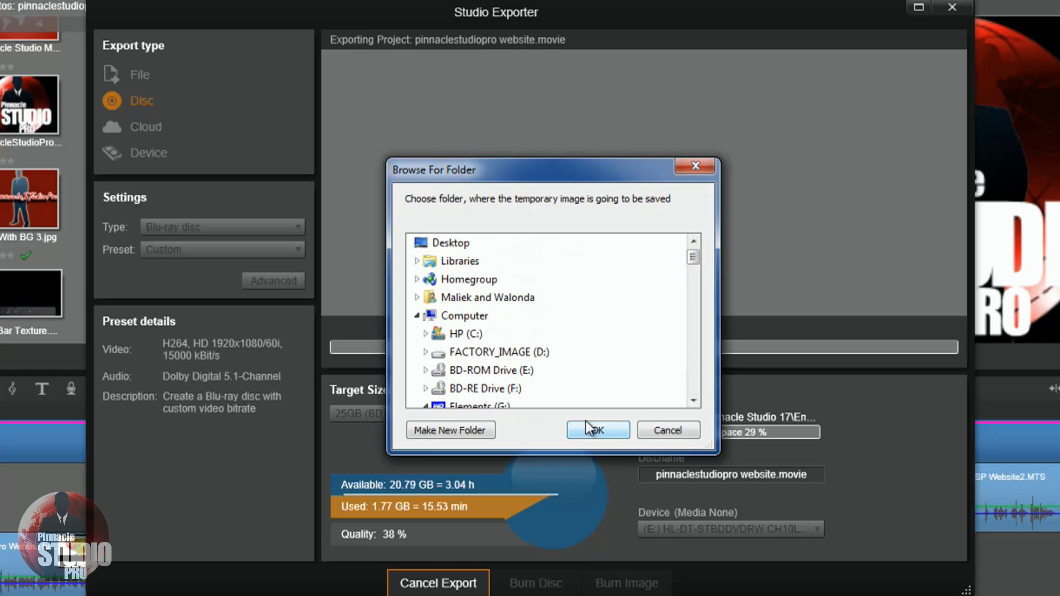
{"action": "left_click", "coordinate": [661, 429]}
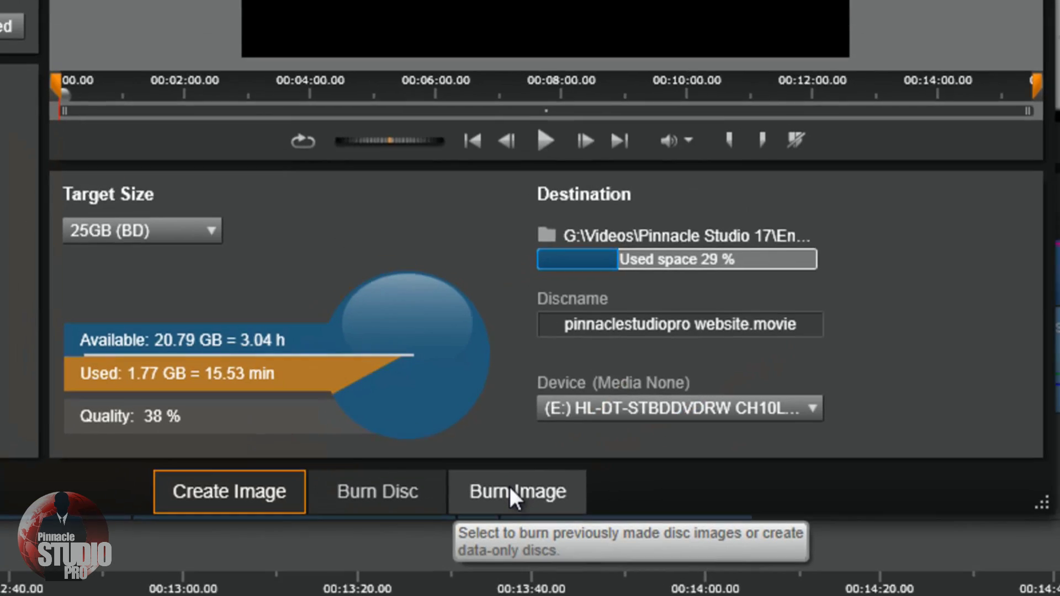
{"action": "left_click", "coordinate": [493, 478]}
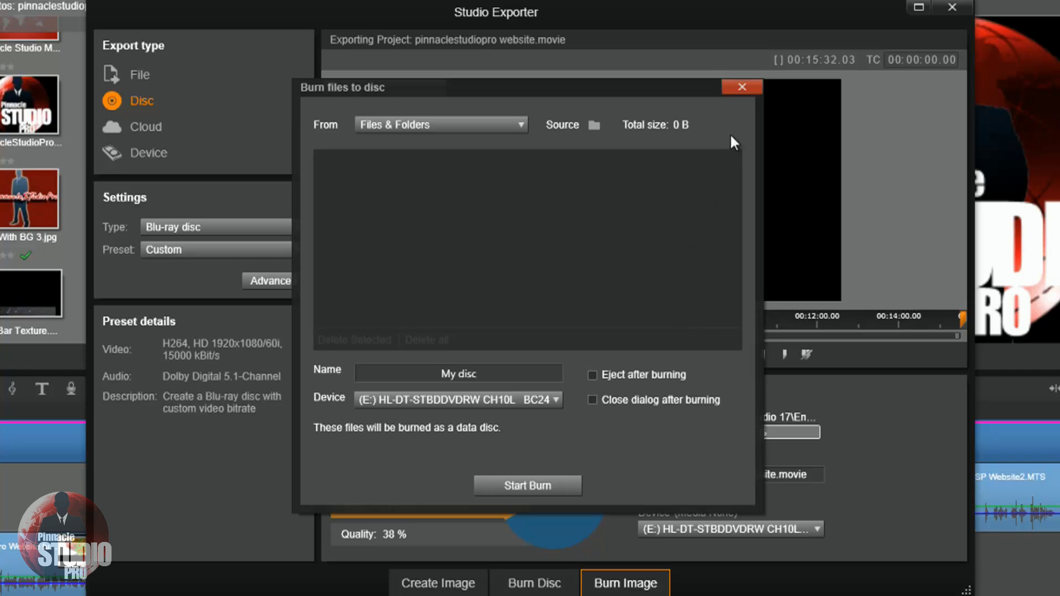
{"action": "left_click", "coordinate": [742, 87]}
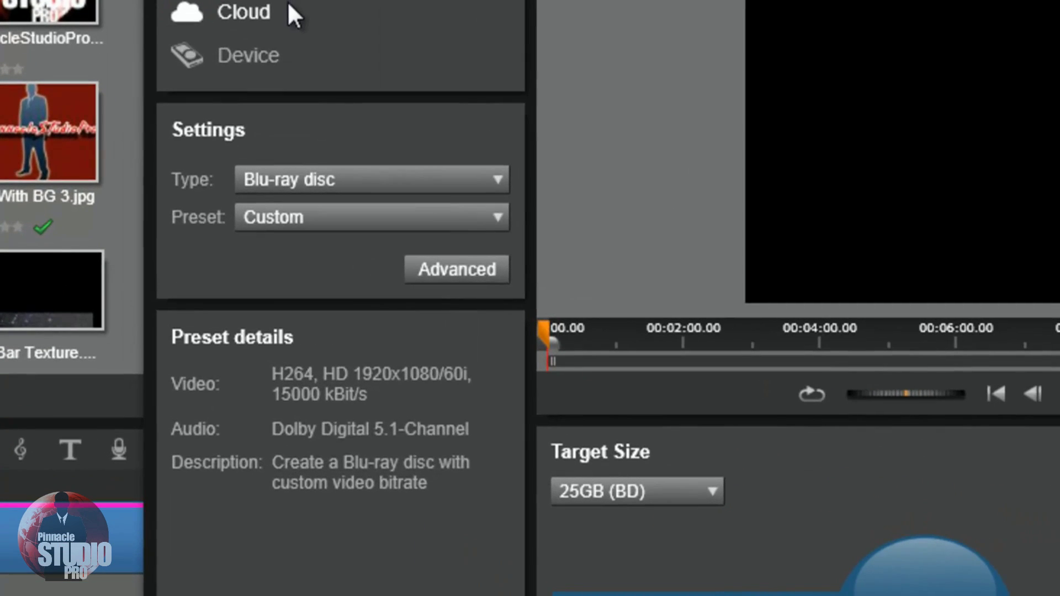
Switch the export type to Cloud and set the destination to YouTube
{"action": "left_click", "coordinate": [257, 13]}
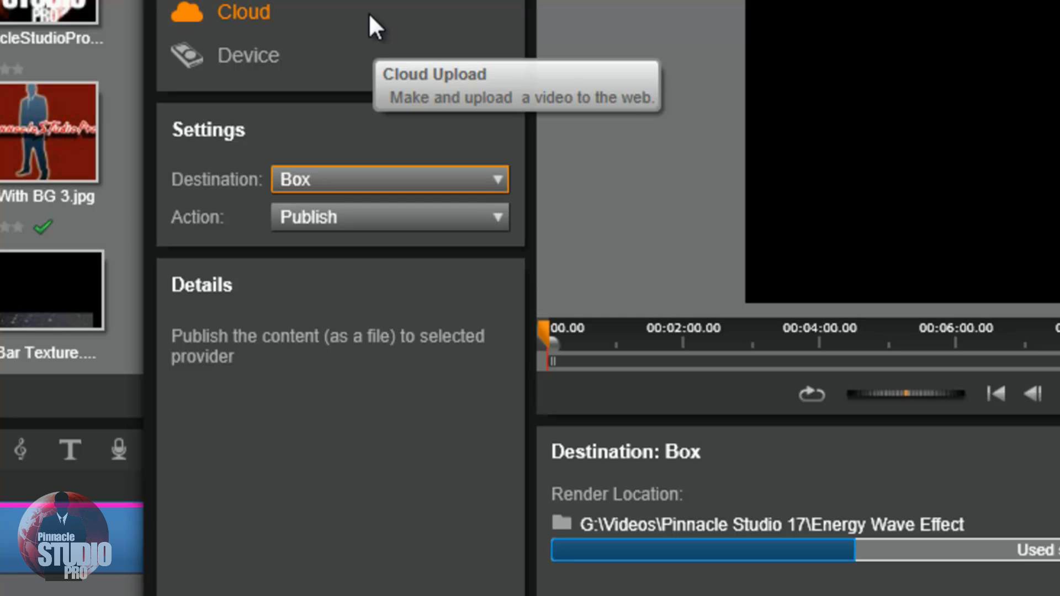
{"action": "left_click", "coordinate": [487, 183]}
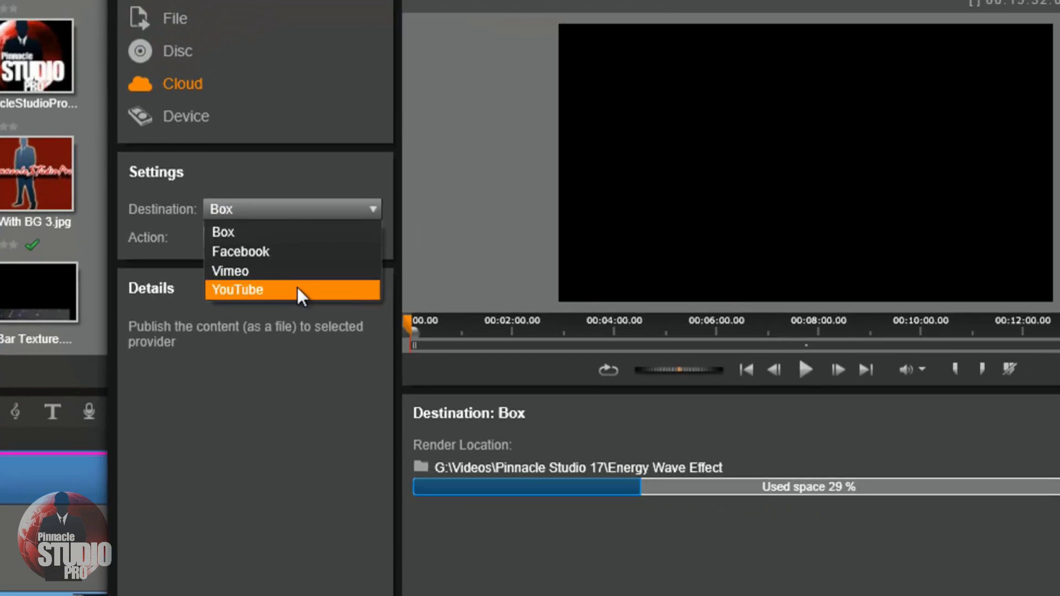
{"action": "left_click", "coordinate": [396, 287]}
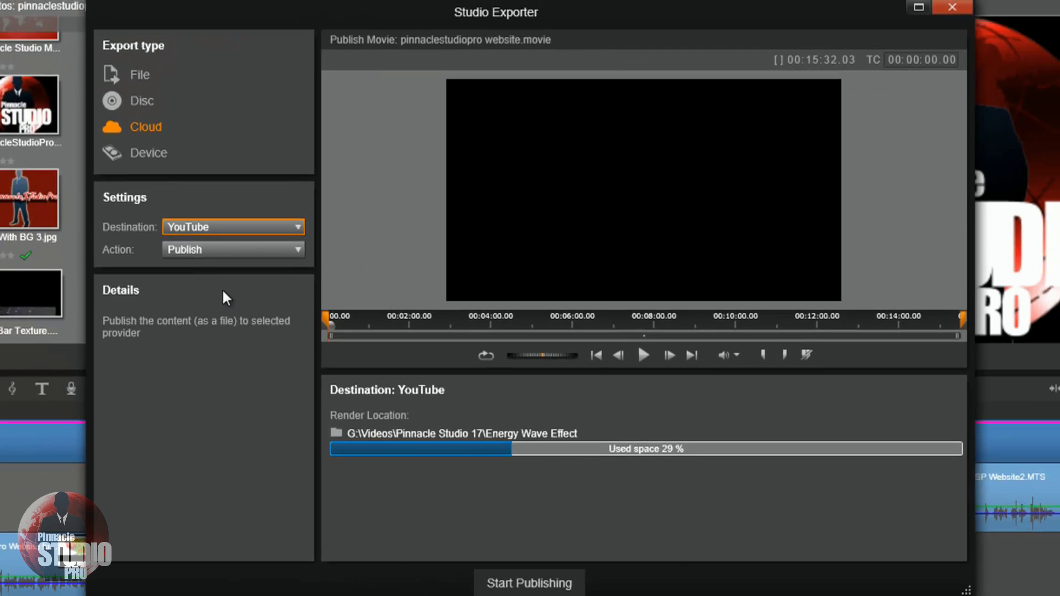
Open the YouTube upload form with the Video Editing Software Guide account, set the format to HD (1080p), and cancel the upload
{"action": "left_click", "coordinate": [541, 586]}
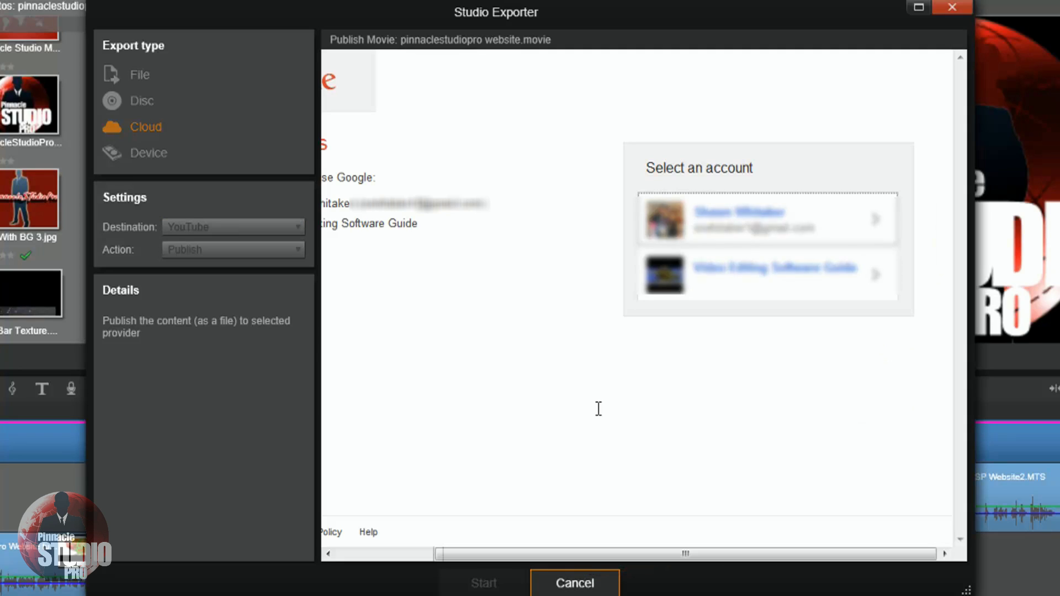
{"action": "left_click", "coordinate": [775, 286]}
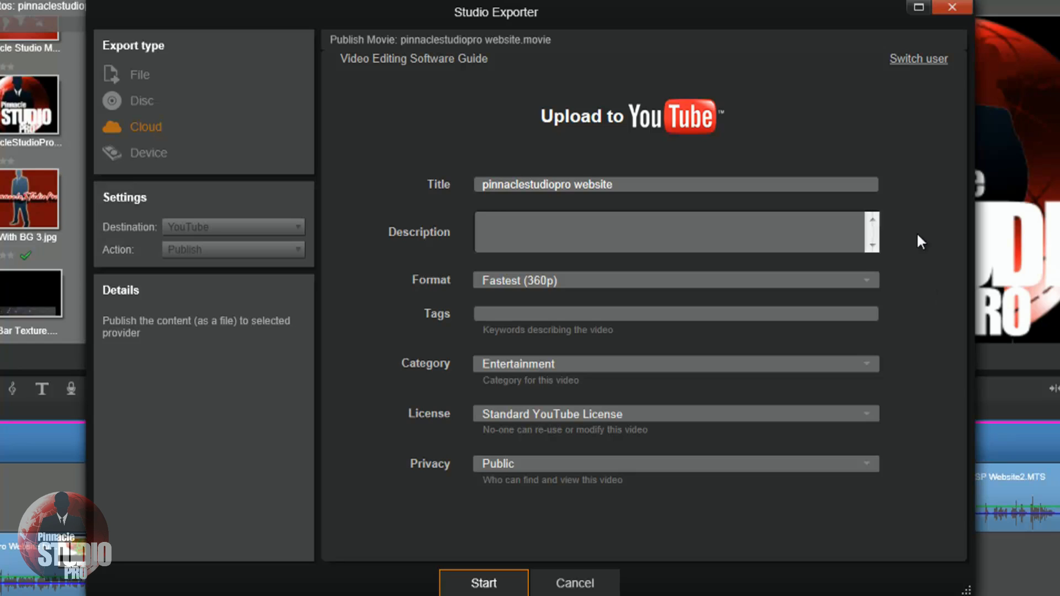
{"action": "left_click", "coordinate": [865, 283]}
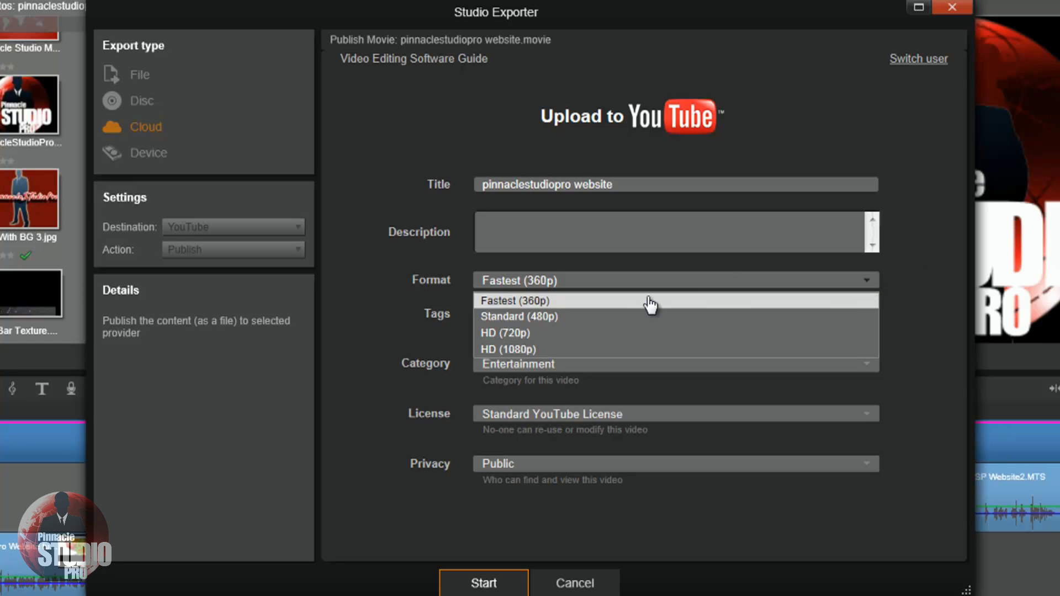
{"action": "left_click", "coordinate": [543, 349]}
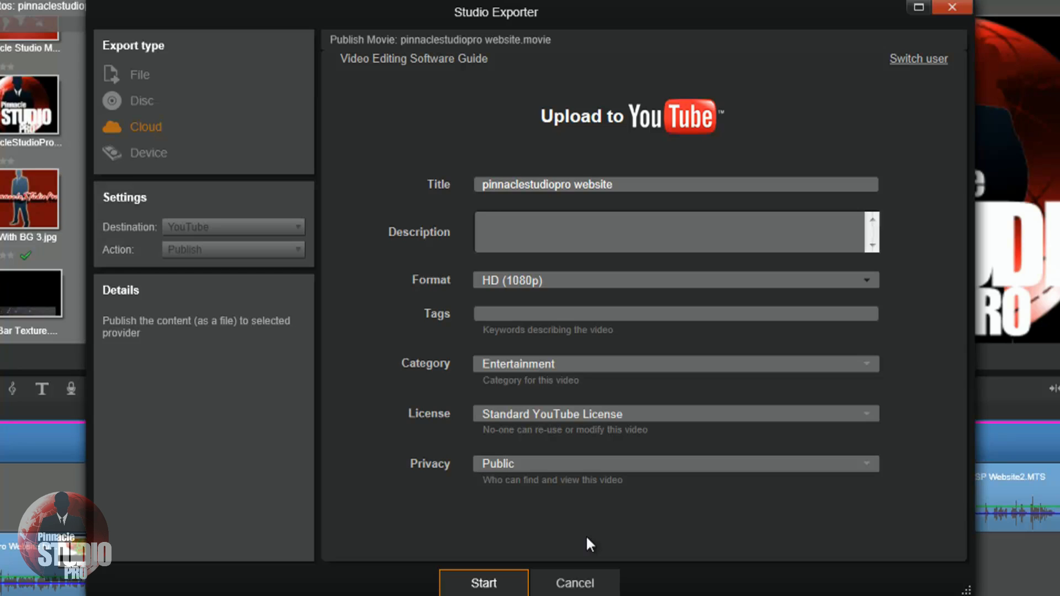
{"action": "left_click", "coordinate": [595, 589]}
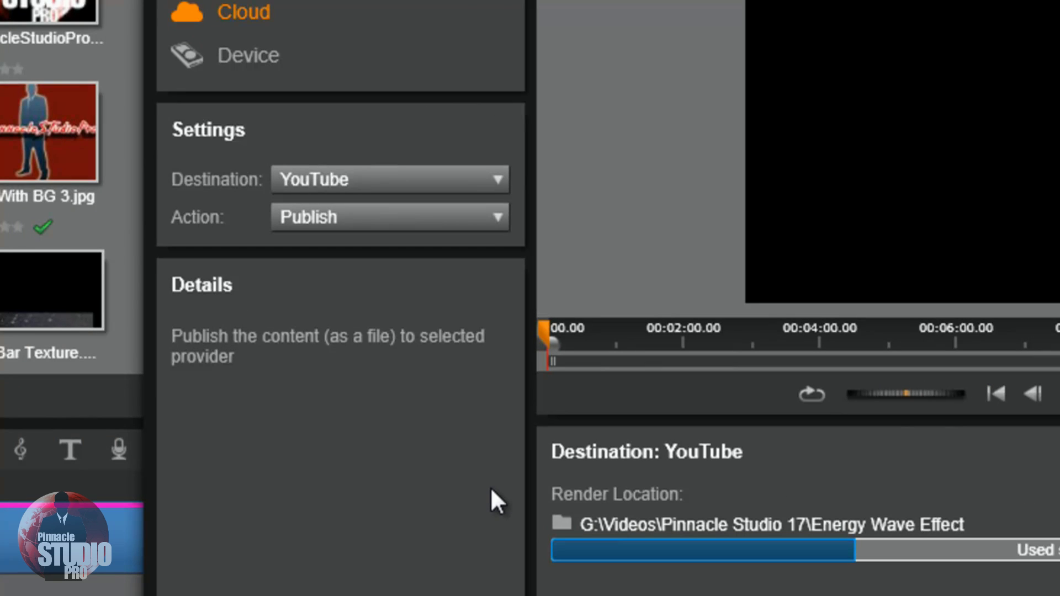
Change the cloud destination to Box, examine its publishing form, and close the exporter without publishing
{"action": "left_click", "coordinate": [489, 181]}
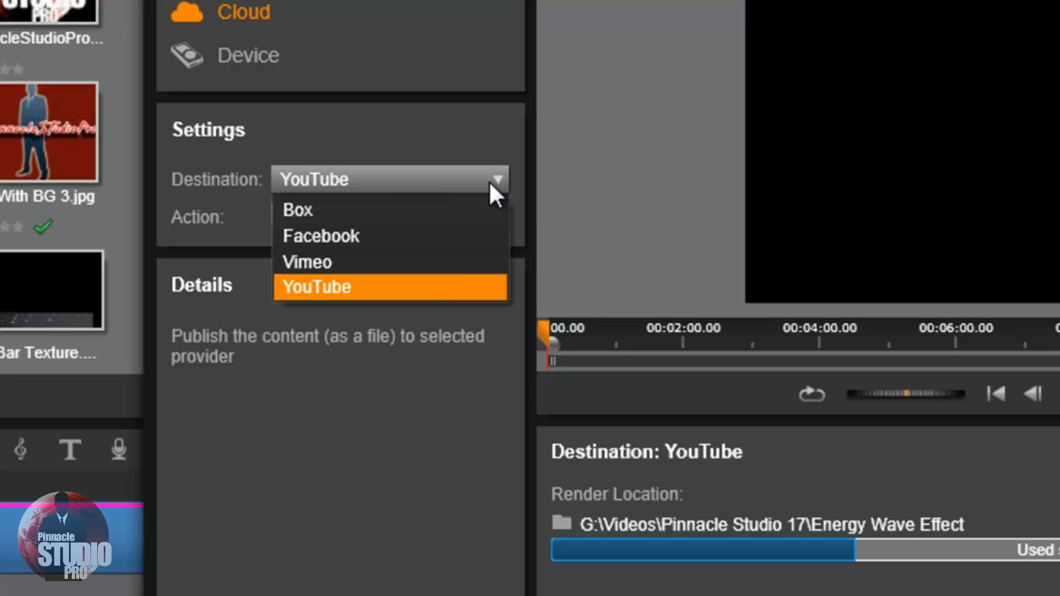
{"action": "left_click", "coordinate": [355, 217]}
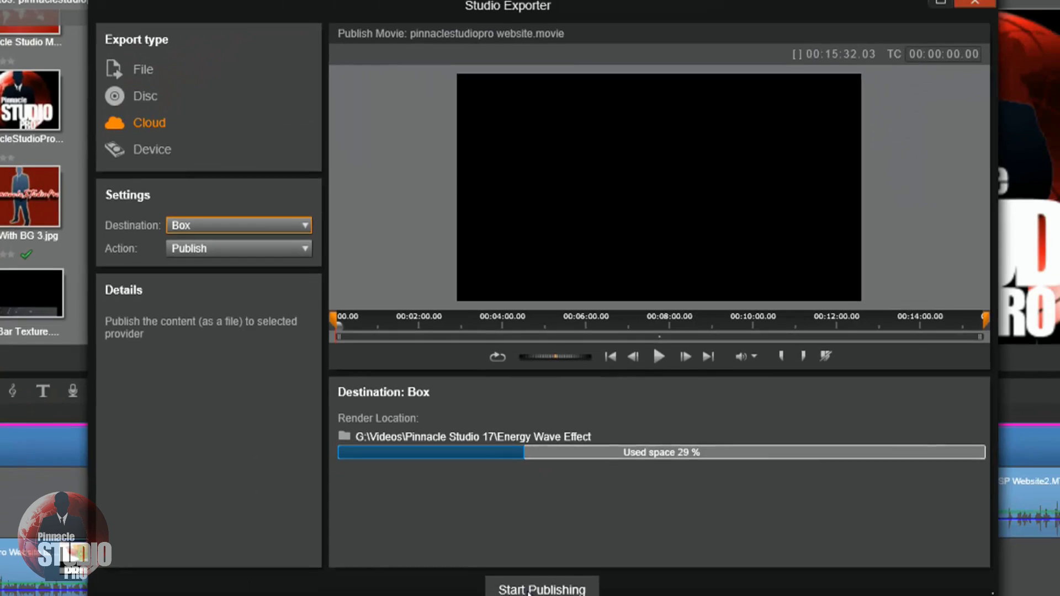
{"action": "left_click", "coordinate": [522, 589]}
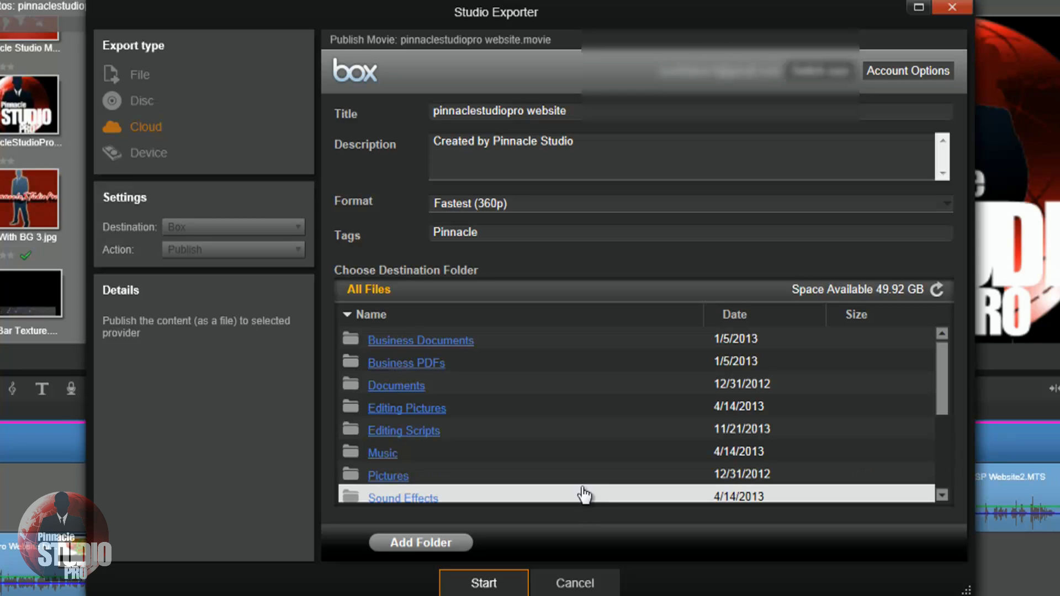
{"action": "left_click", "coordinate": [571, 583]}
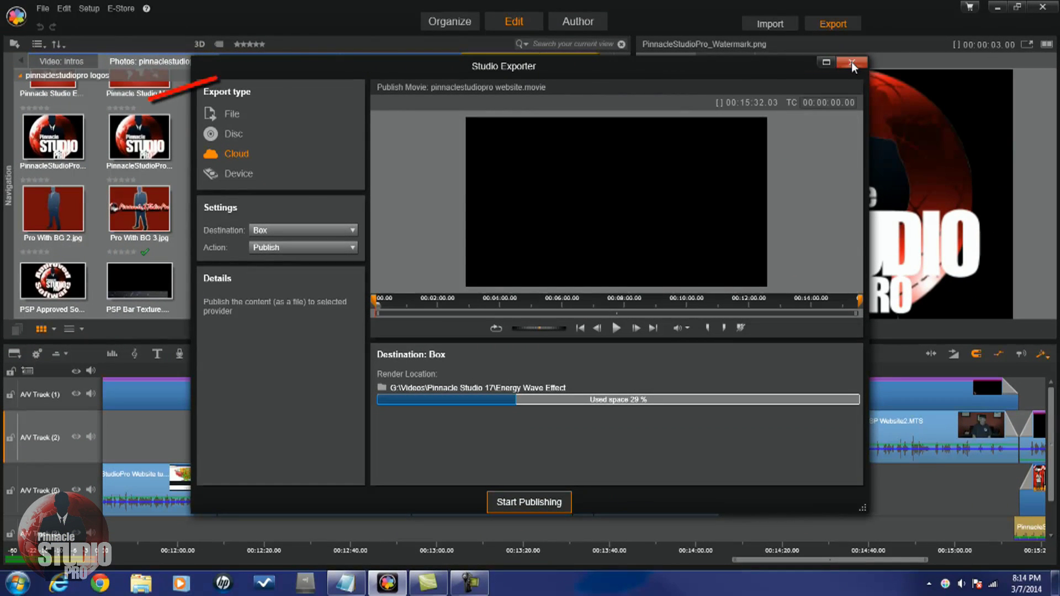
{"action": "left_click", "coordinate": [851, 62]}
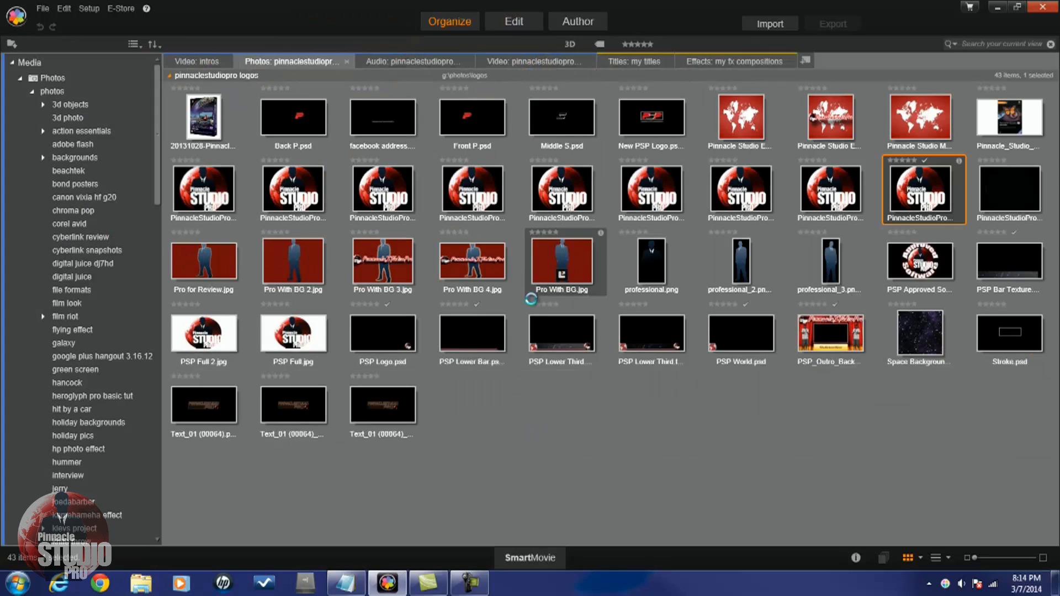
Select Pro for Review.jpg, Pro With BG 2.jpg and Pro With BG 3.jpg in the Organize library and open the Box upload for them
{"action": "left_click", "coordinate": [218, 261]}
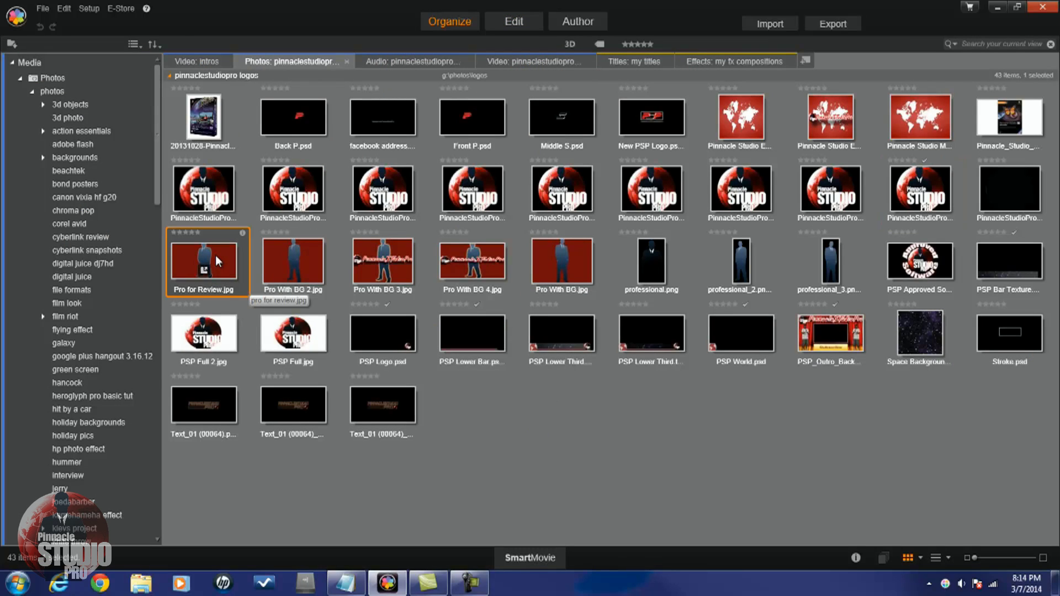
{"action": "left_click", "coordinate": [279, 261], "text": "ctrl"}
{"action": "left_click", "coordinate": [370, 256], "text": "ctrl"}
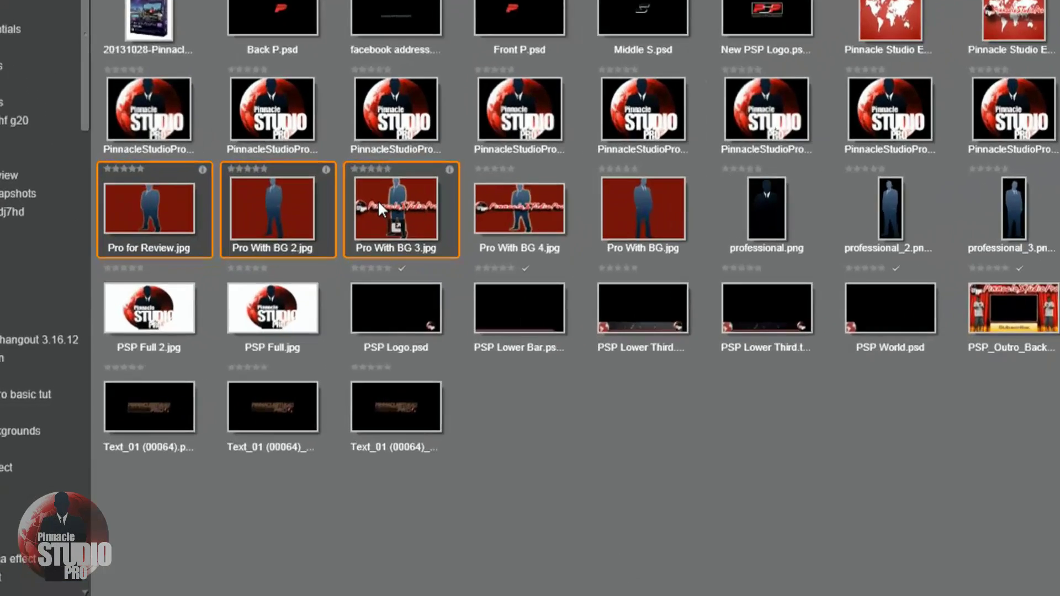
{"action": "right_click", "coordinate": [370, 256]}
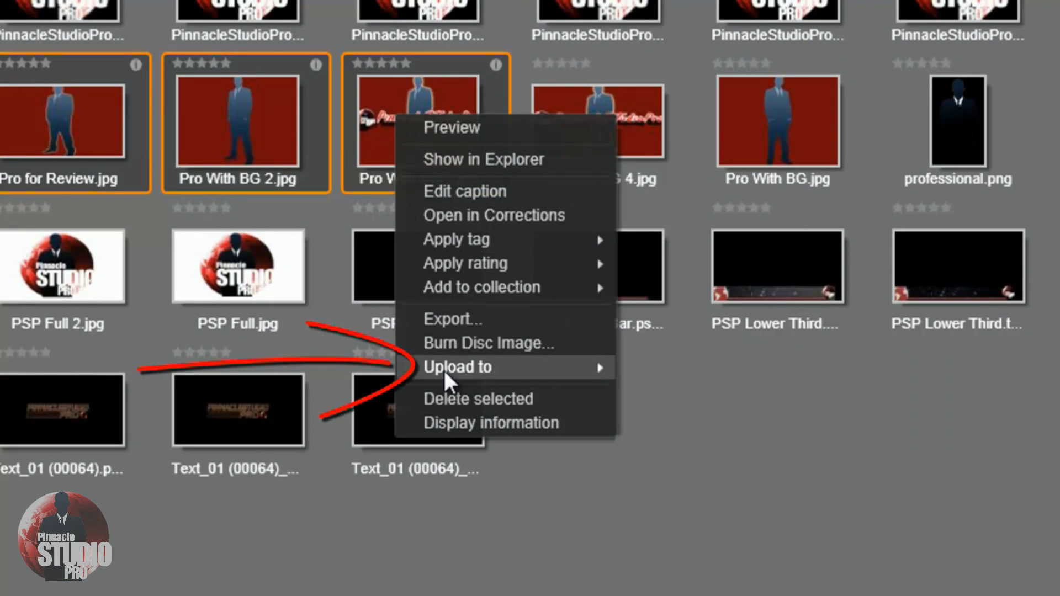
{"action": "mouse_move", "coordinate": [444, 369]}
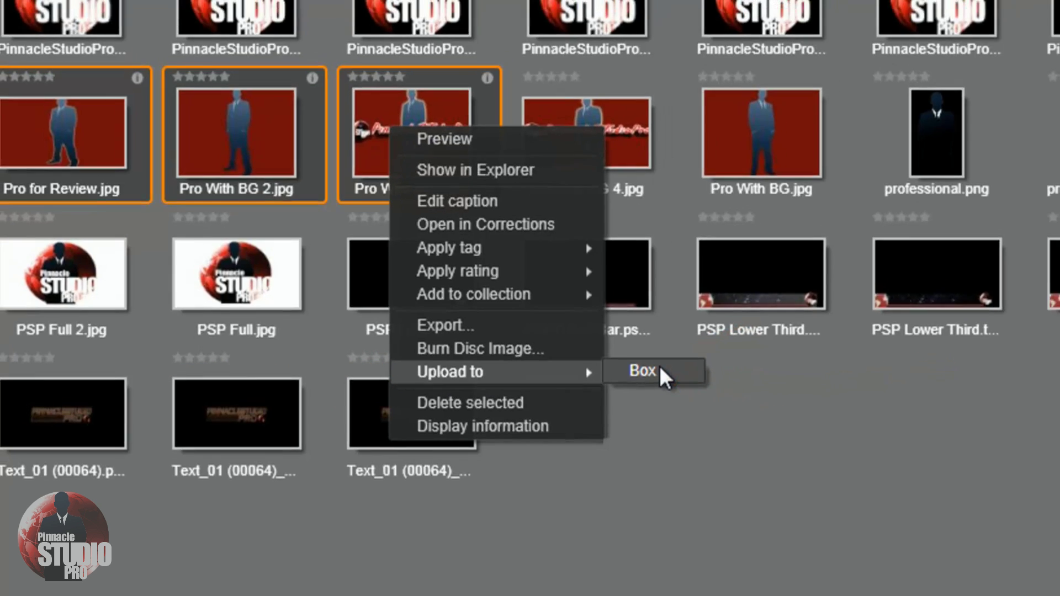
{"action": "left_click", "coordinate": [665, 368]}
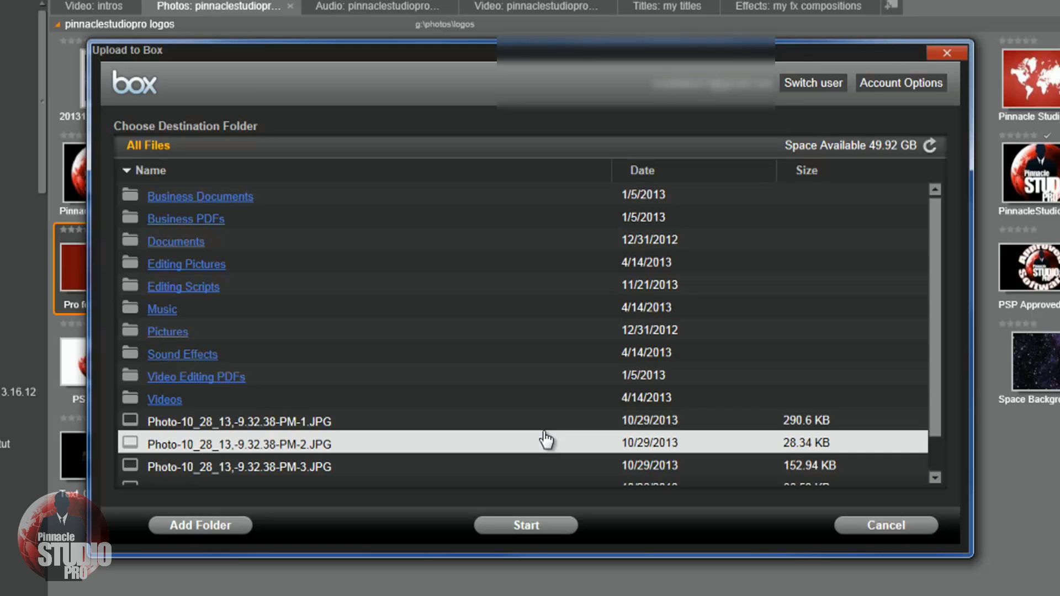
Cancel the photo upload to Box and open the pinnacle studio projects folder under Studio Movie Projects in the library
{"action": "left_click", "coordinate": [878, 525]}
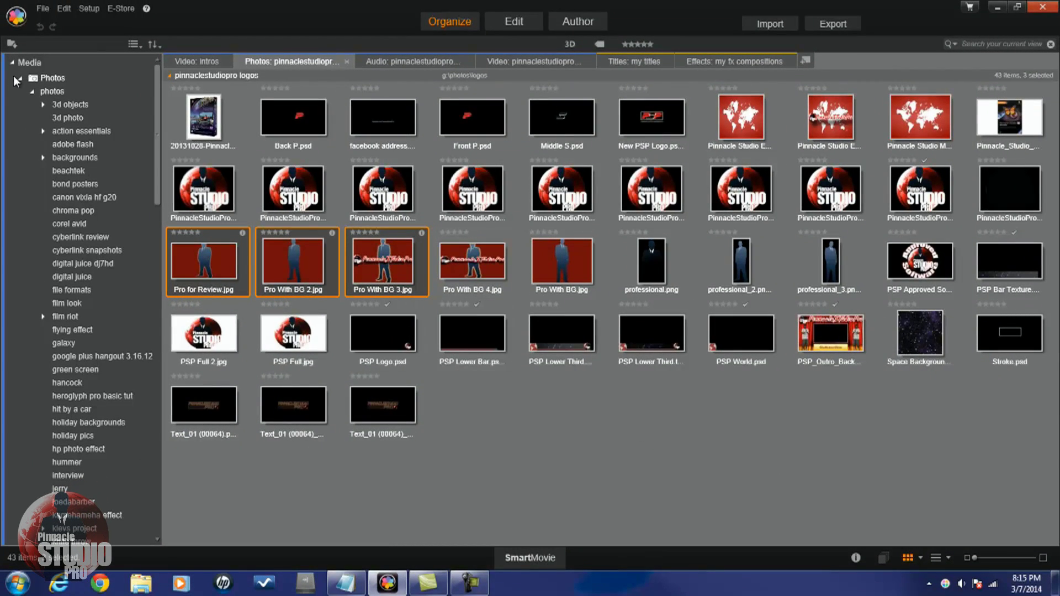
{"action": "left_click", "coordinate": [13, 64]}
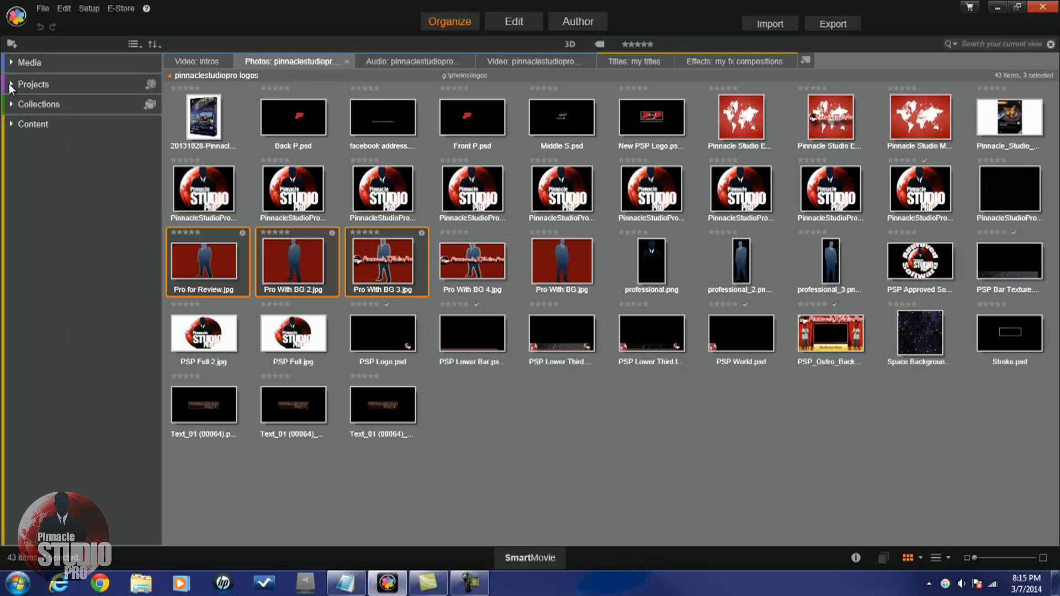
{"action": "left_click", "coordinate": [11, 86]}
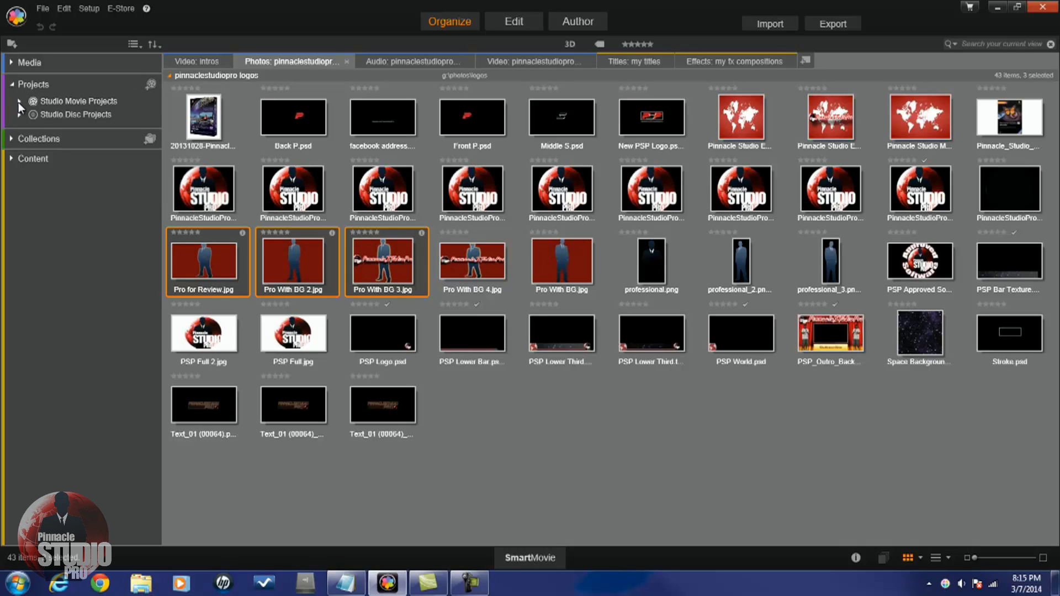
{"action": "left_click", "coordinate": [20, 101]}
{"action": "left_click", "coordinate": [31, 114]}
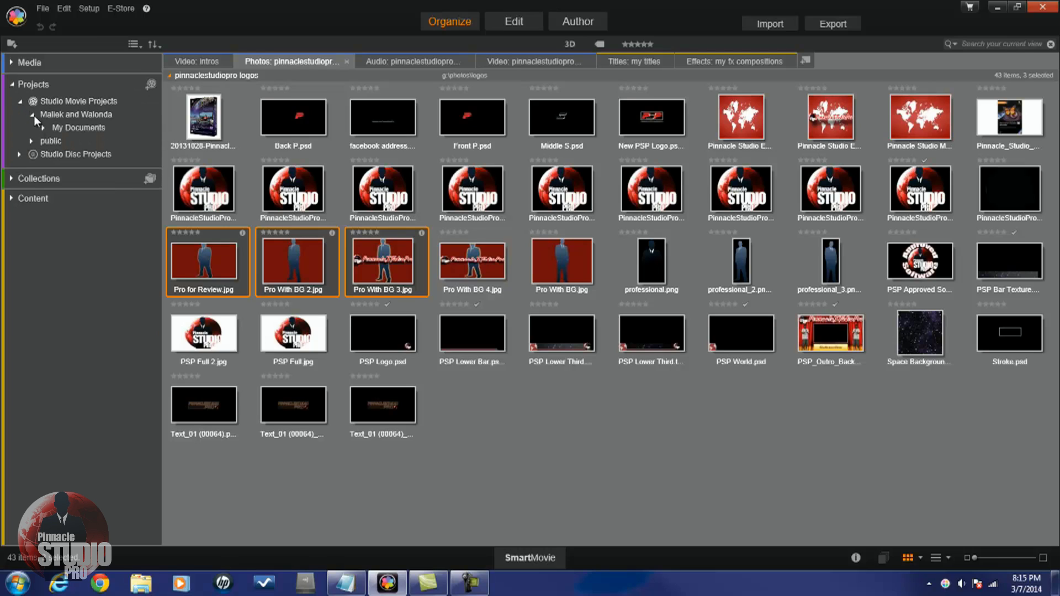
{"action": "left_click", "coordinate": [43, 128]}
{"action": "left_click", "coordinate": [56, 141]}
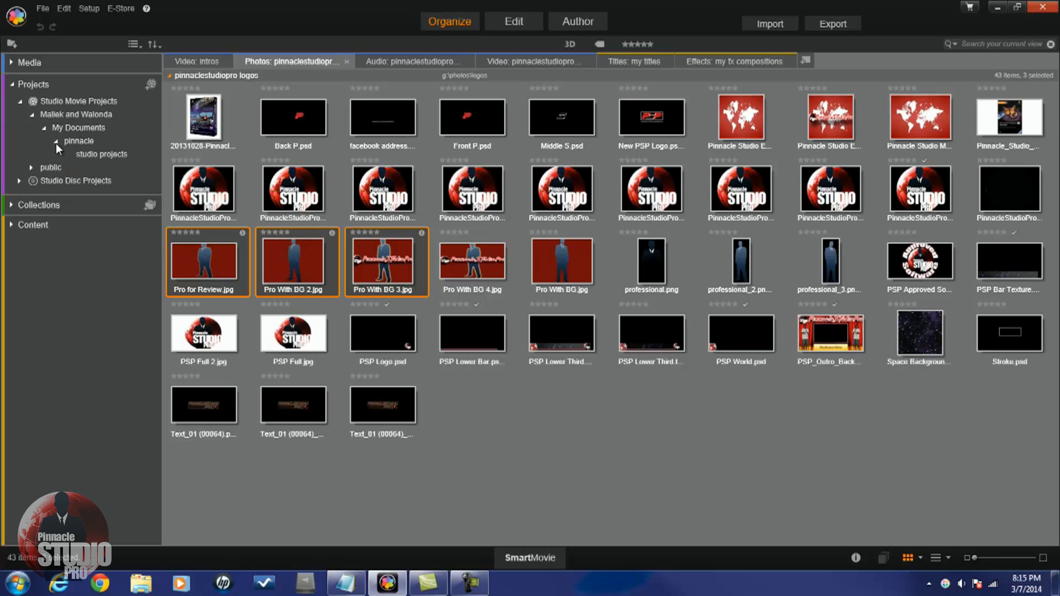
{"action": "left_click", "coordinate": [84, 156]}
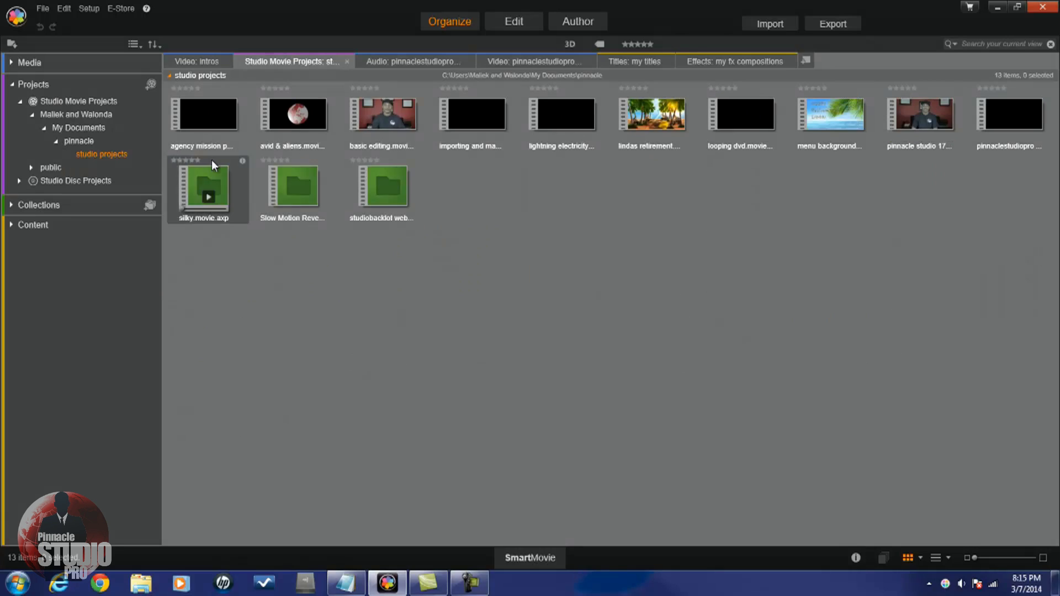
Open the Box upload for the agency mission possible.movie.axp project, examine the destination folders, and cancel it
{"action": "right_click", "coordinate": [224, 111]}
{"action": "mouse_move", "coordinate": [260, 250]}
{"action": "left_click", "coordinate": [368, 246]}
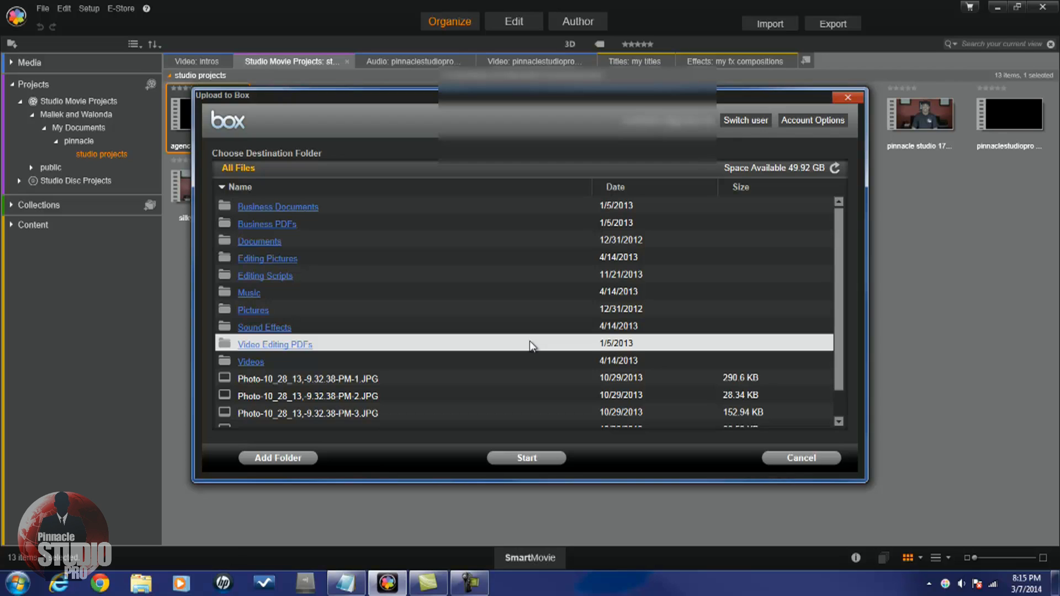
{"action": "left_click", "coordinate": [802, 458]}
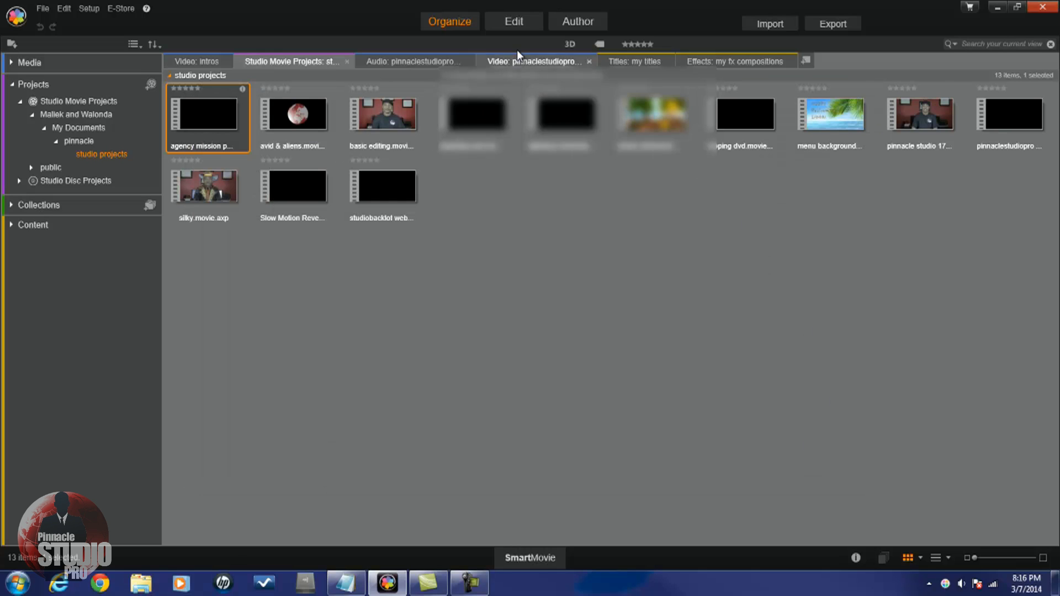
Return to the movie timeline for editing, open its exporter, and switch the export type to Device
{"action": "left_click", "coordinate": [514, 22]}
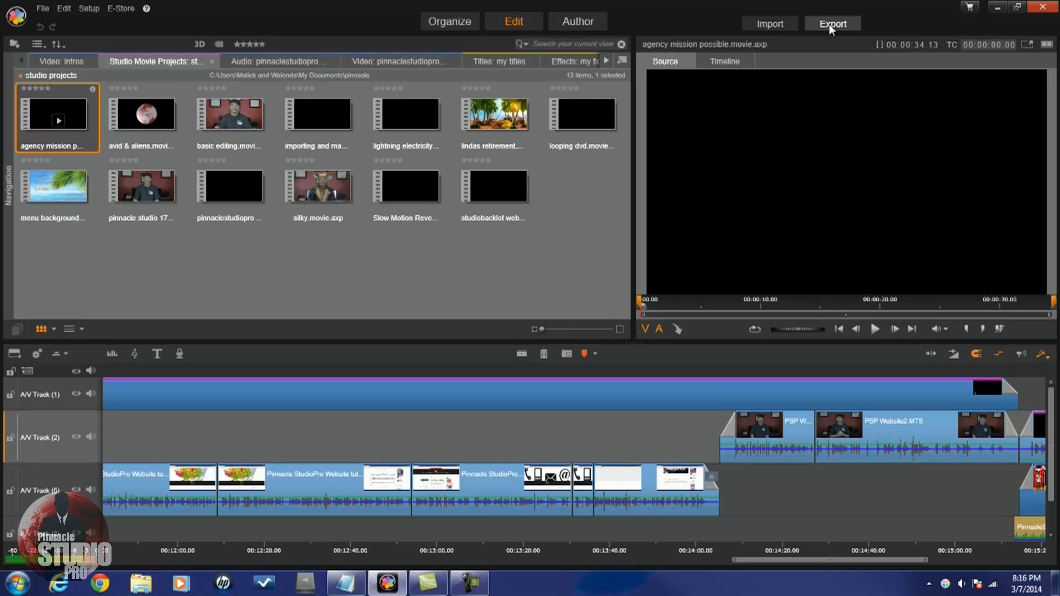
{"action": "left_click", "coordinate": [828, 24]}
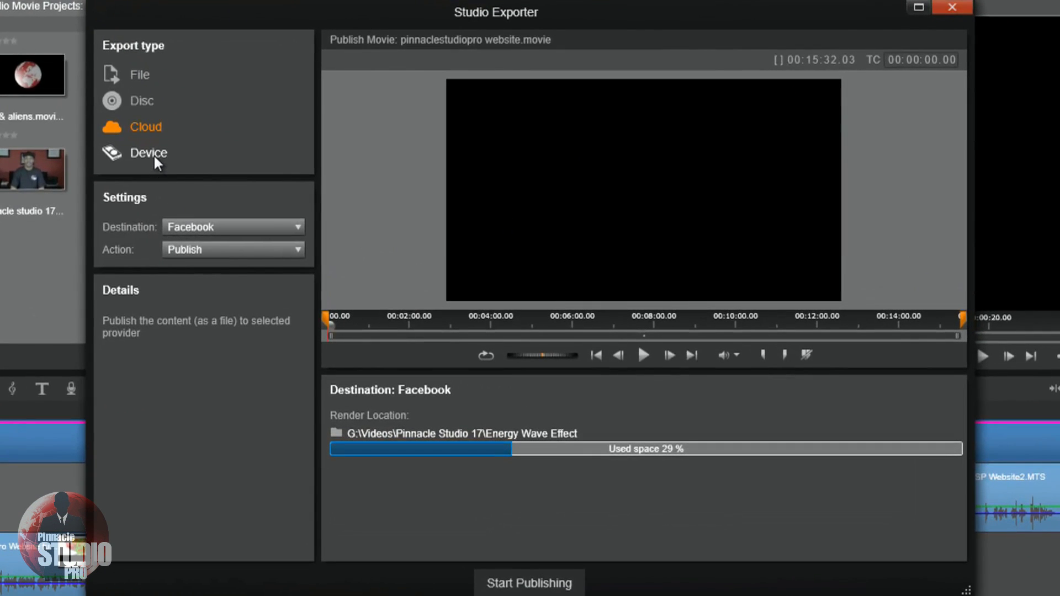
{"action": "left_click", "coordinate": [152, 153]}
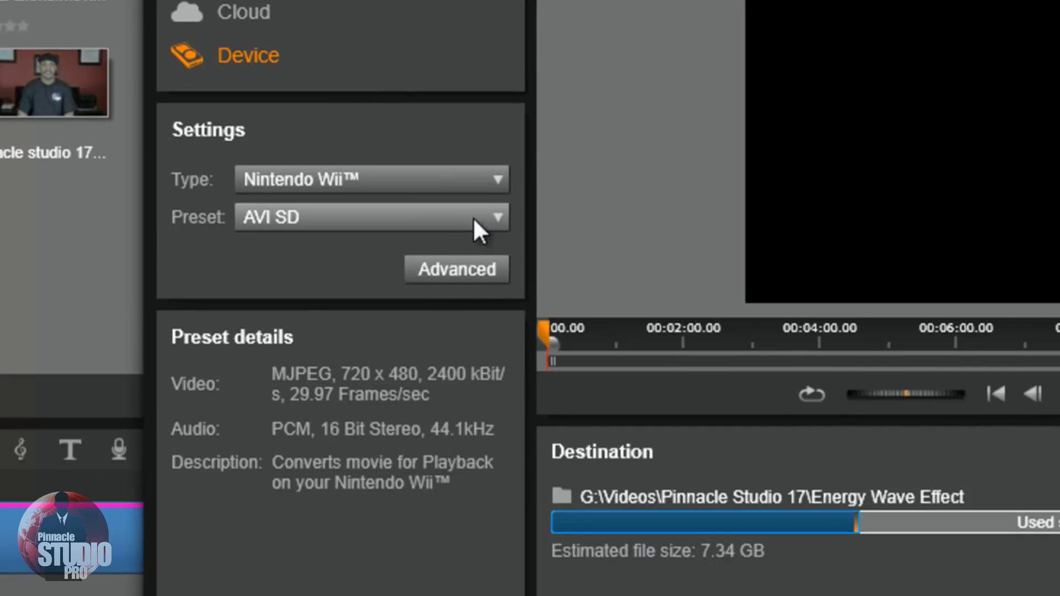
Set the device type to Microsoft Xbox One with the WMV HD NTSC preset
{"action": "left_click", "coordinate": [492, 185]}
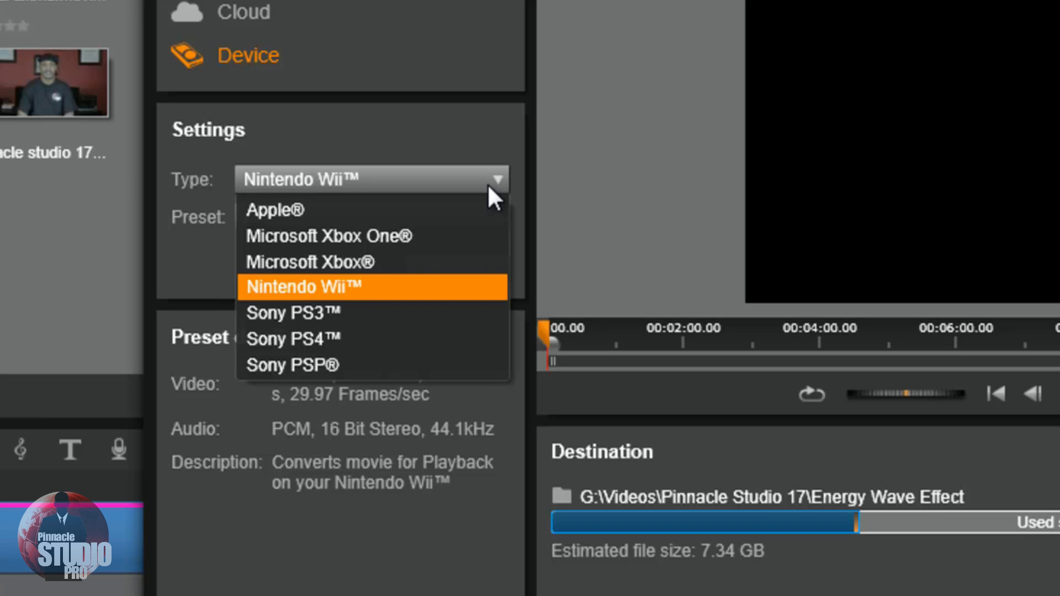
{"action": "left_click", "coordinate": [306, 230]}
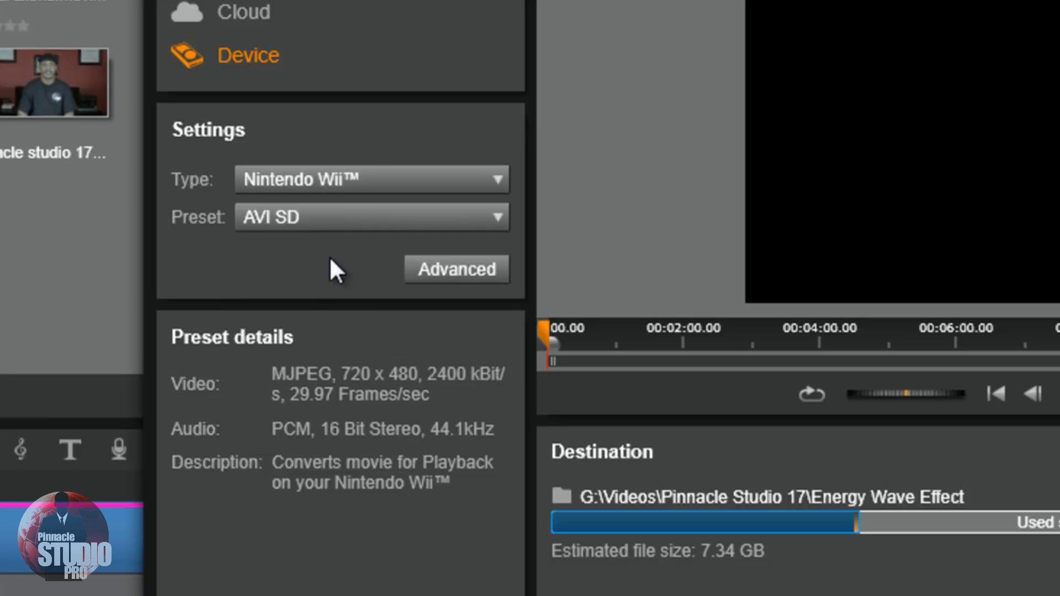
{"action": "left_click", "coordinate": [502, 220]}
{"action": "left_click", "coordinate": [254, 246]}
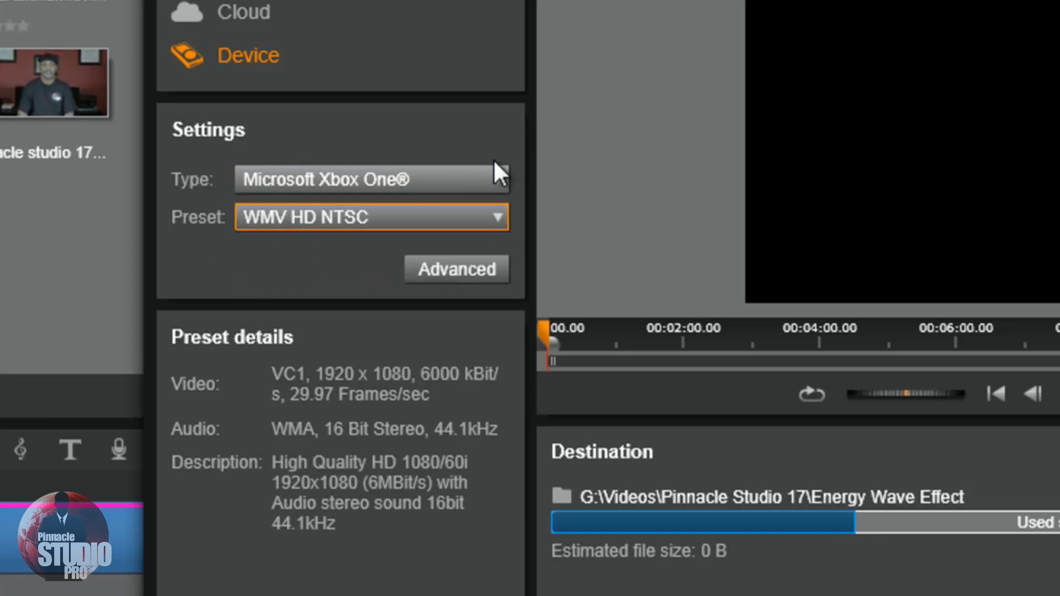
Change the device type to Apple and examine the advanced export settings without applying any changes
{"action": "left_click", "coordinate": [496, 179]}
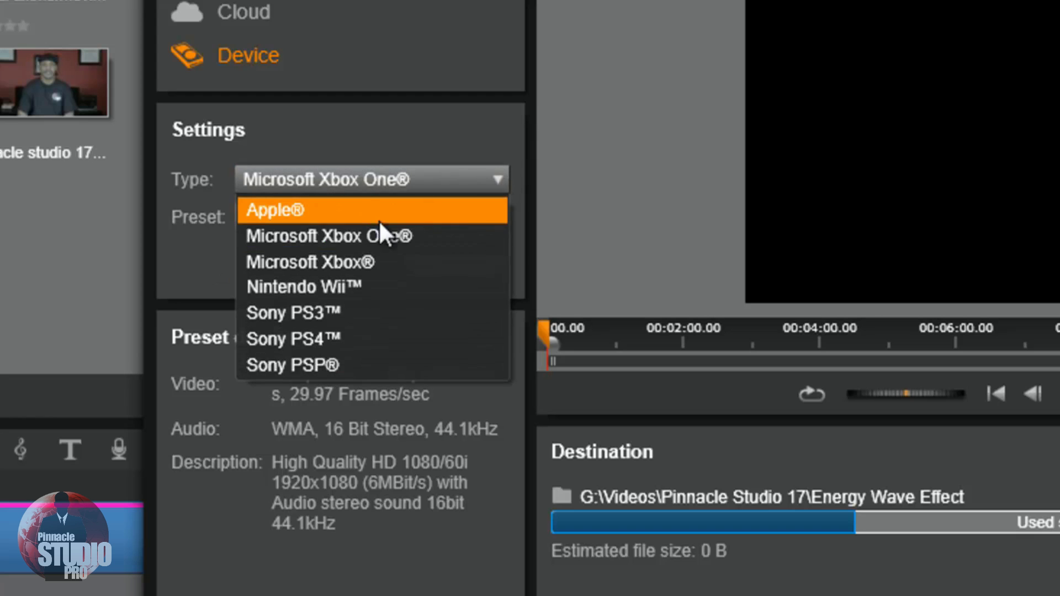
{"action": "left_click", "coordinate": [324, 209]}
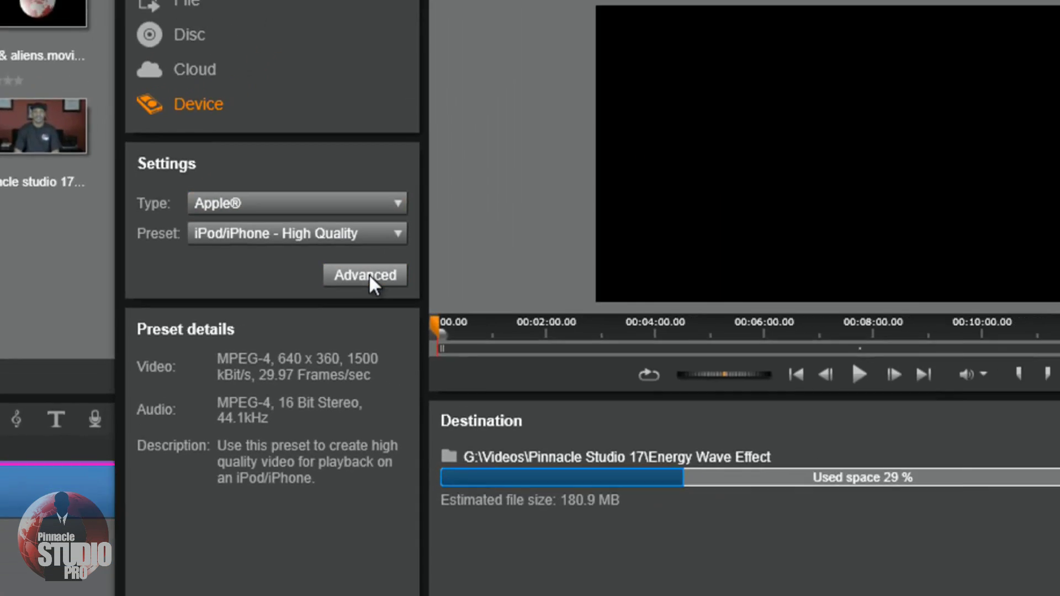
{"action": "left_click", "coordinate": [481, 267]}
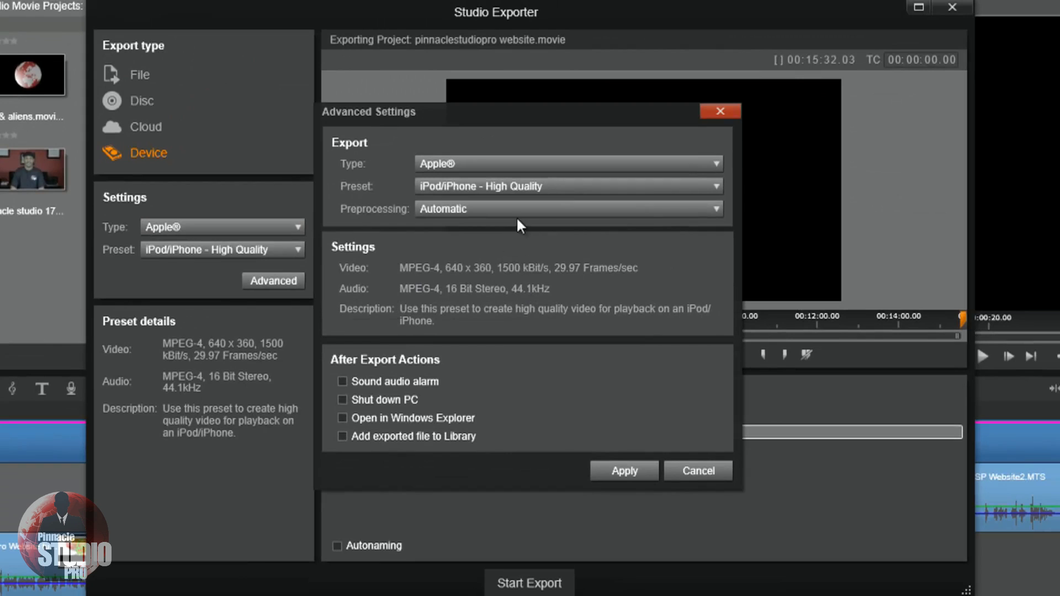
{"action": "left_click", "coordinate": [698, 470]}
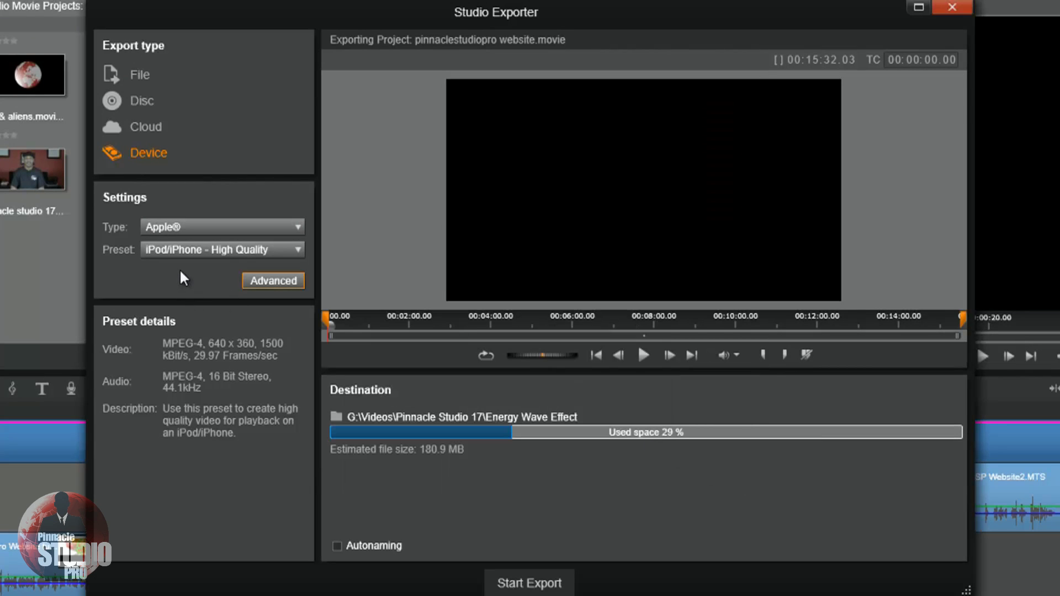
Open the list of available presets for Apple devices
{"action": "left_click", "coordinate": [288, 249]}
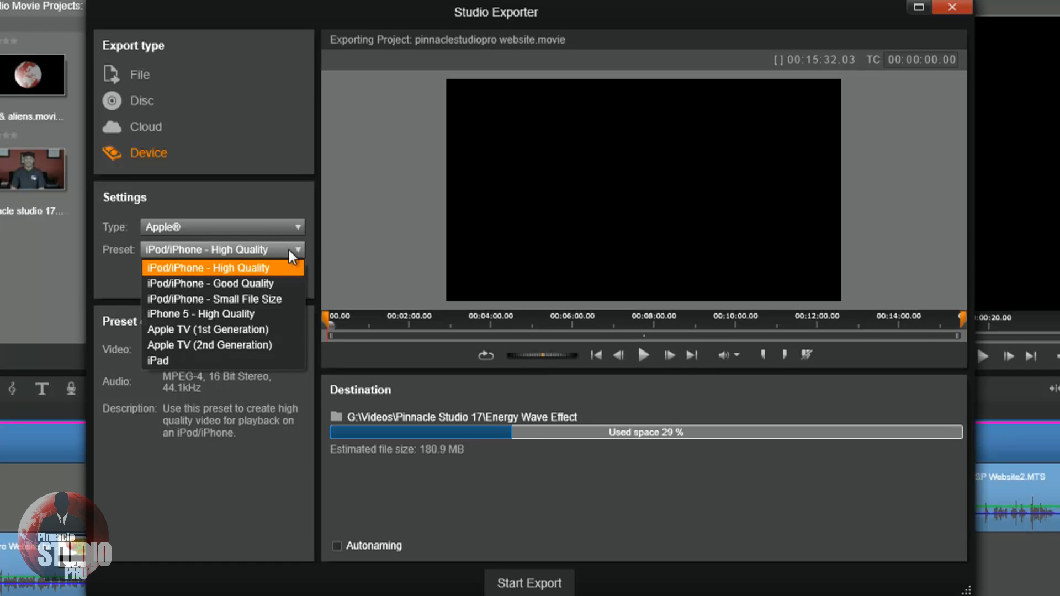